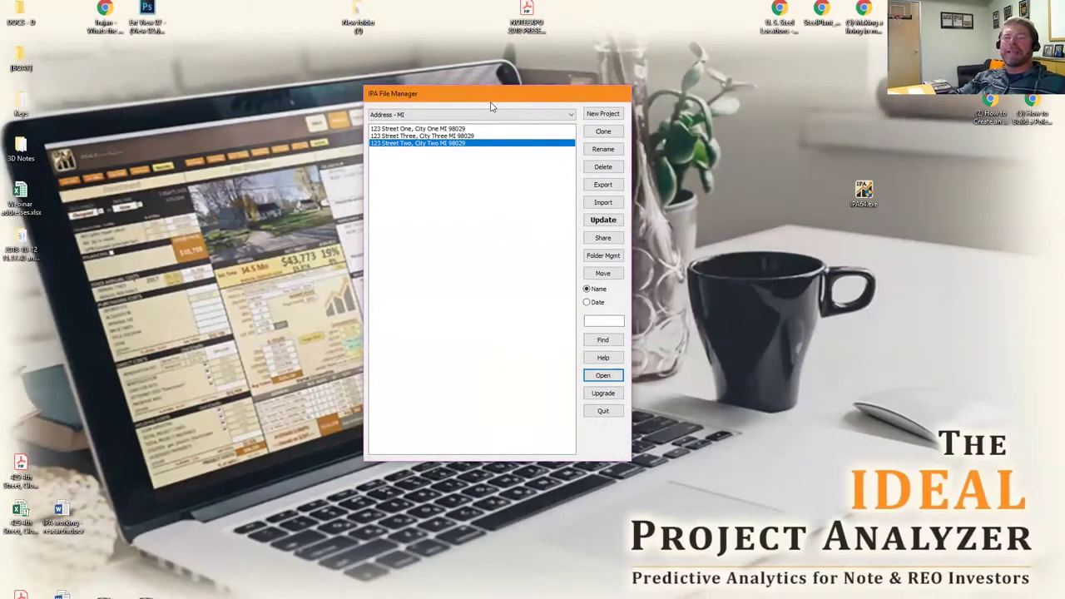
Reposition and enlarge the File Manager window, keeping the Address - MI folder selected
left_click_drag(490, 106, 502, 127)
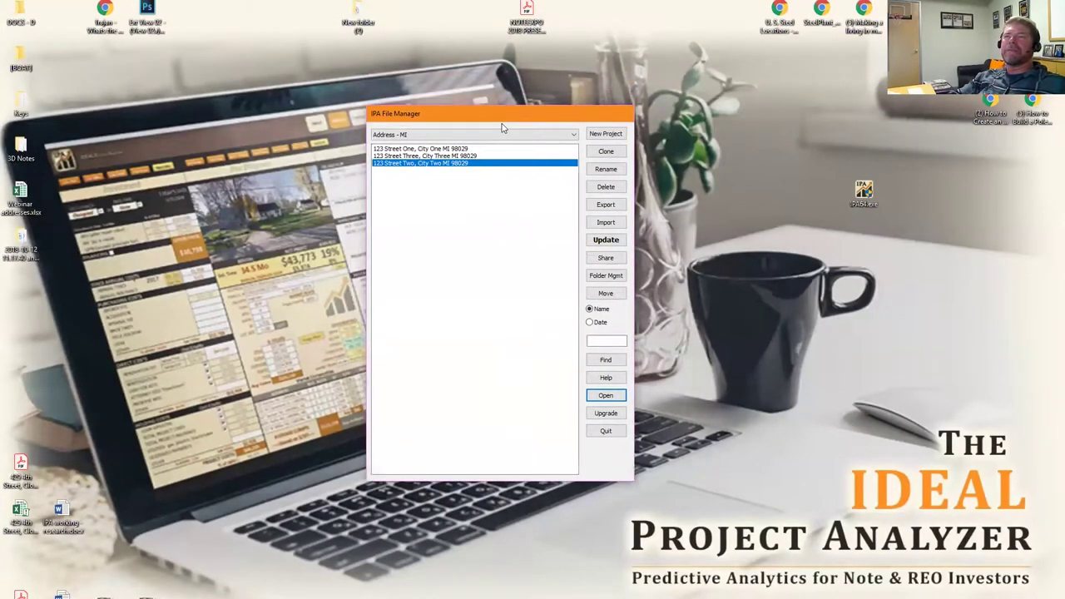
left_click_drag(501, 118, 447, 64)
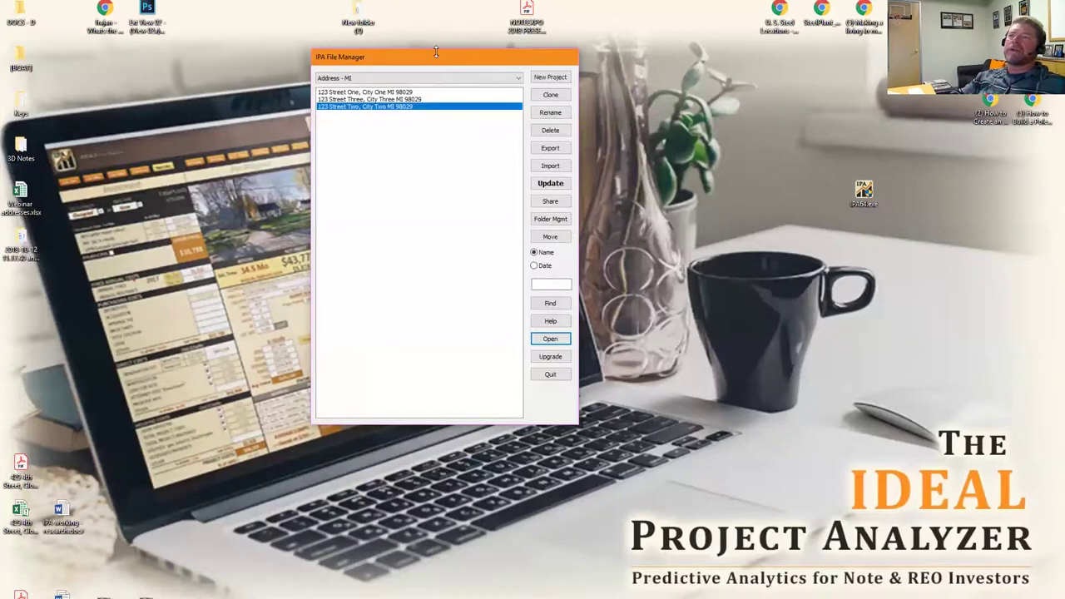
left_click_drag(491, 47, 446, 95)
left_click(344, 113)
left_click(343, 164)
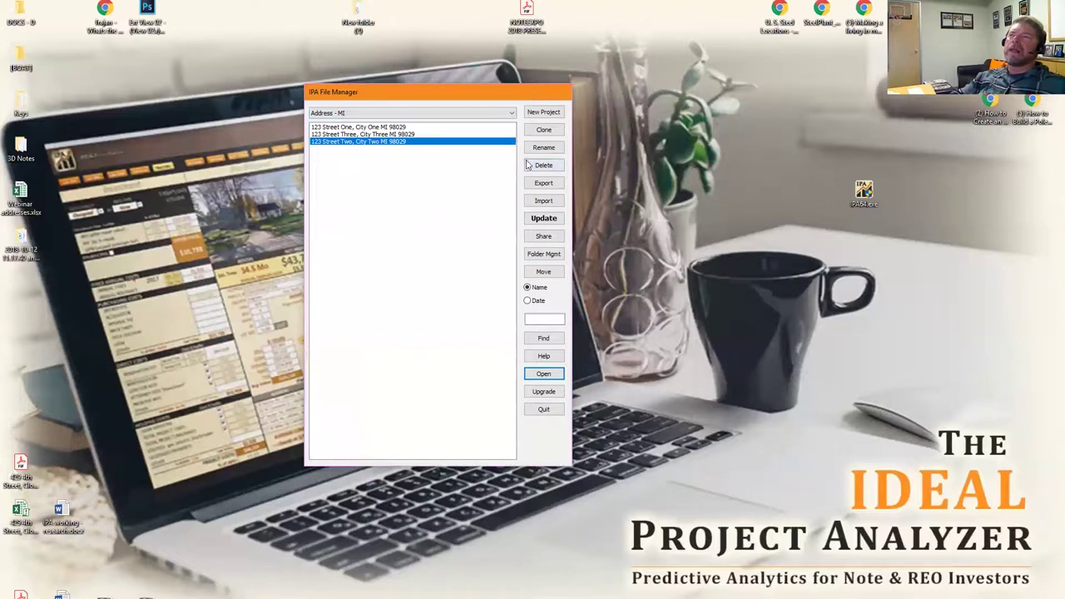
Add a new folder named Templates through Folder Management
left_click(545, 254)
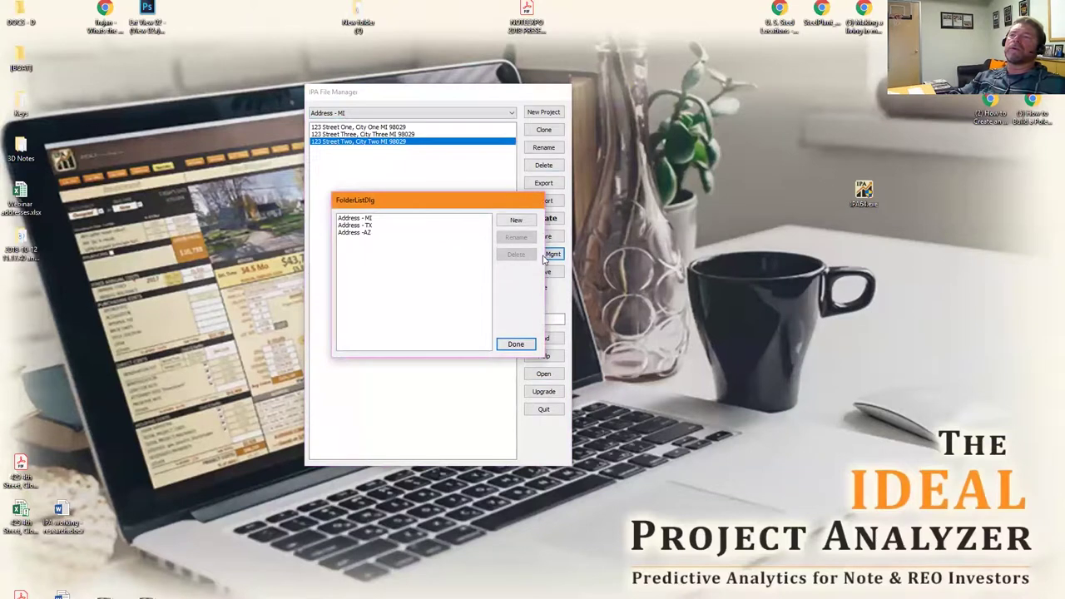
left_click(515, 219)
type("Templates")
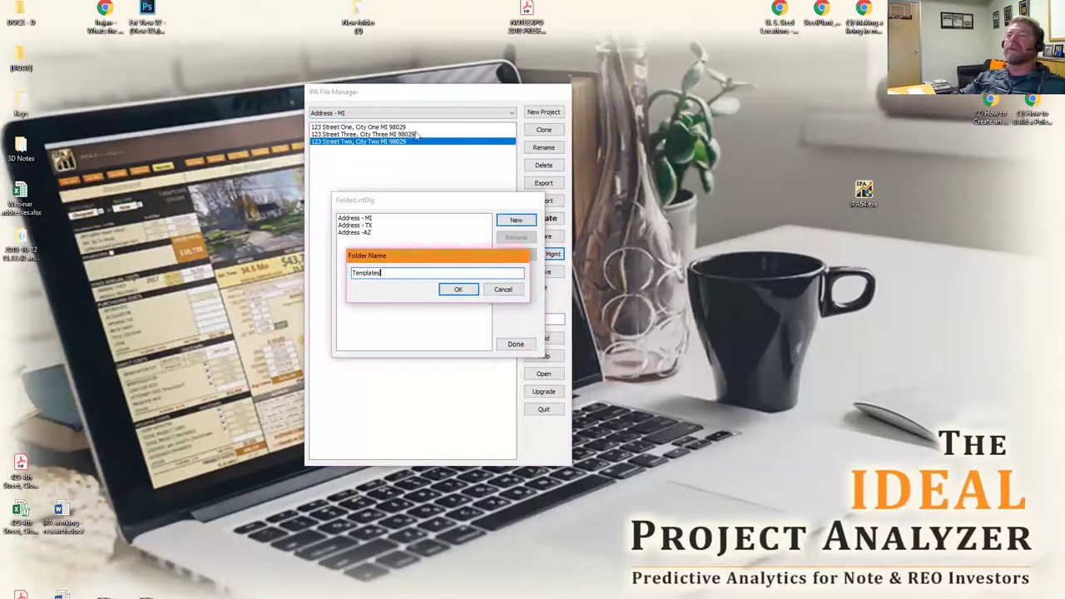
left_click(456, 290)
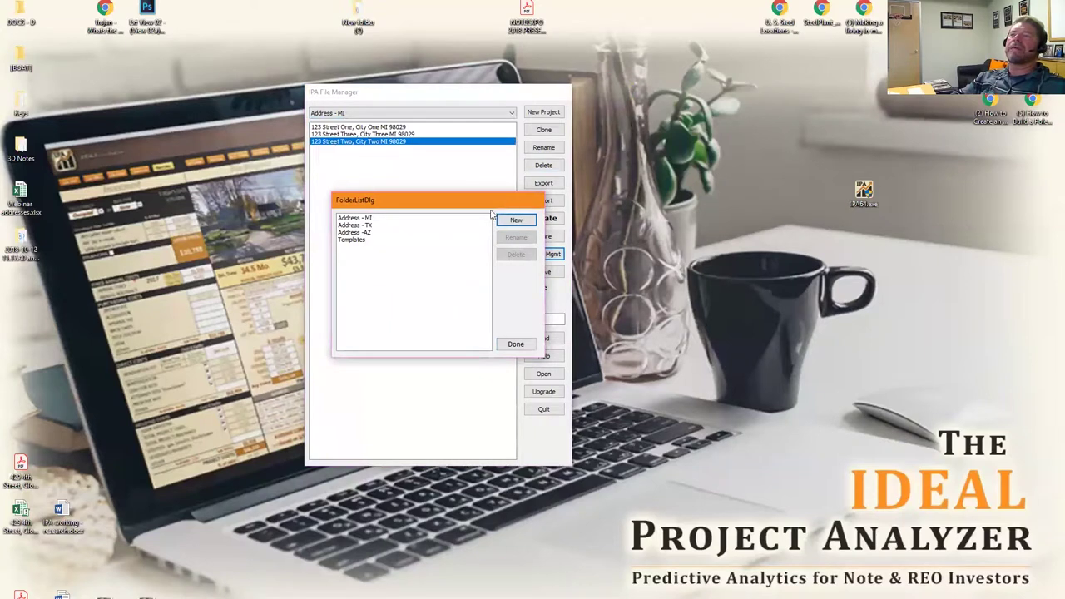
left_click(526, 221)
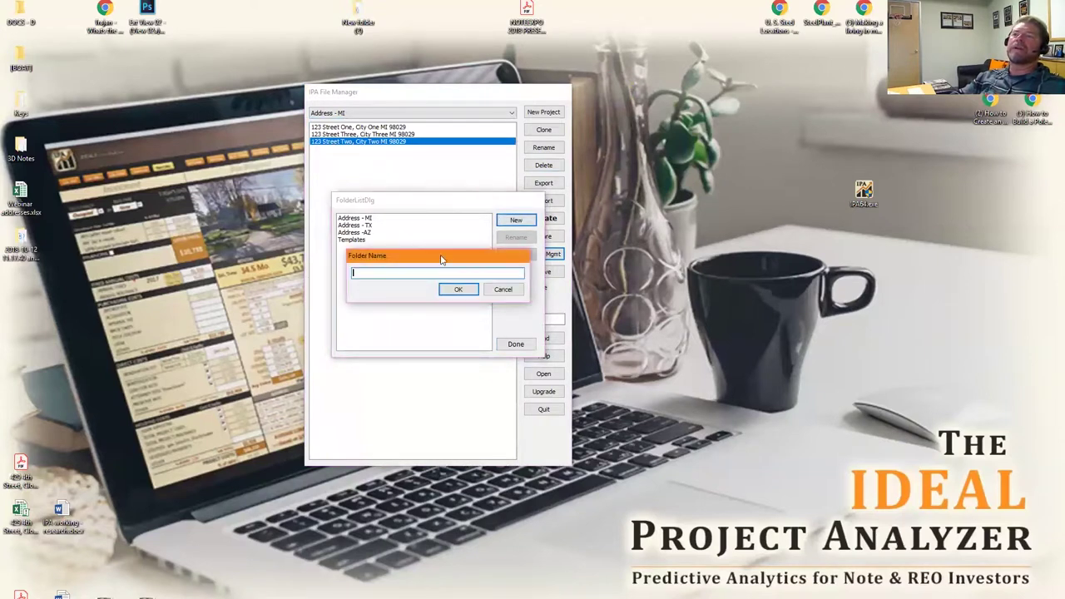
left_click(503, 289)
left_click(515, 344)
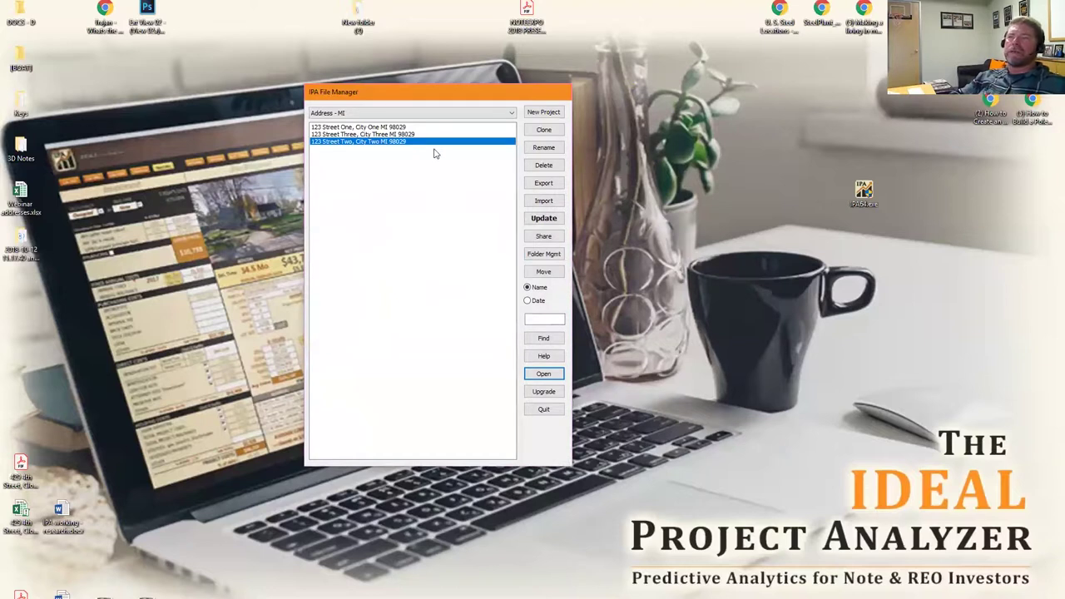
Create a new project file named Template-MI-80-150k
left_click(536, 114)
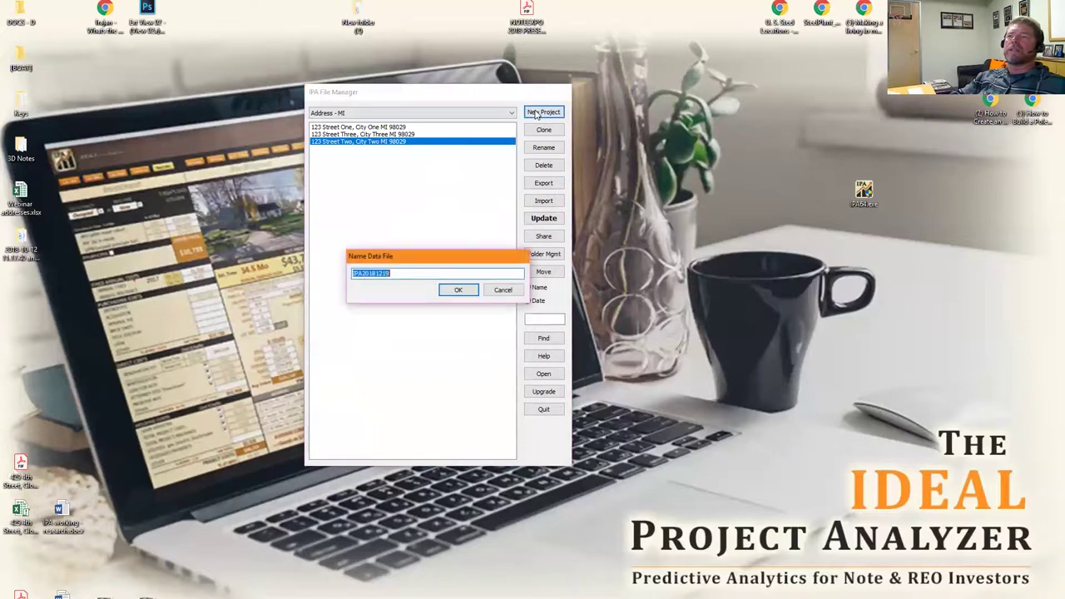
type("Template-MI-80-150k")
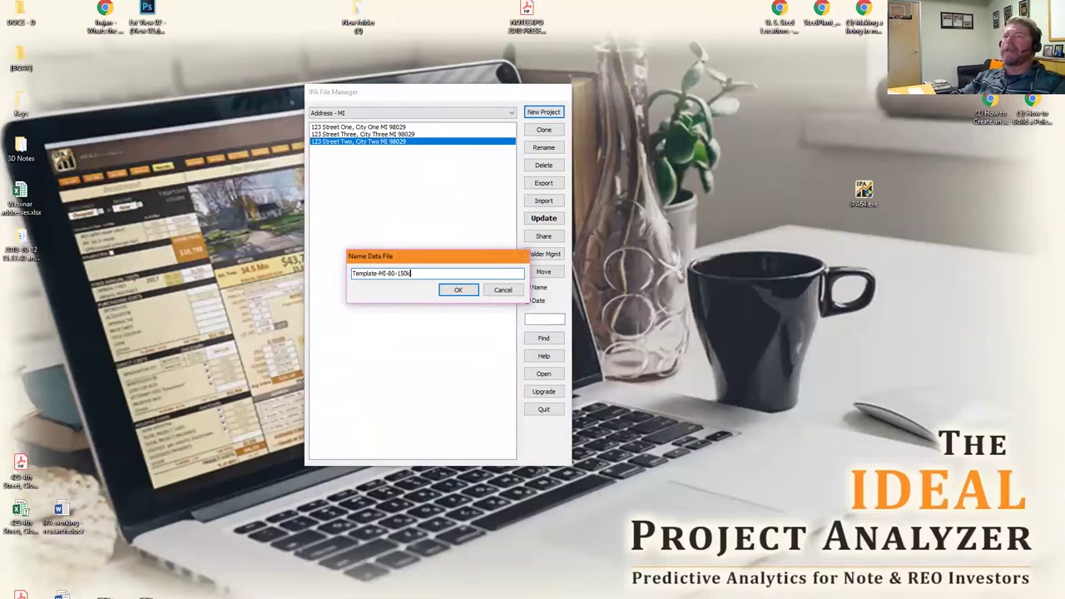
key("Return")
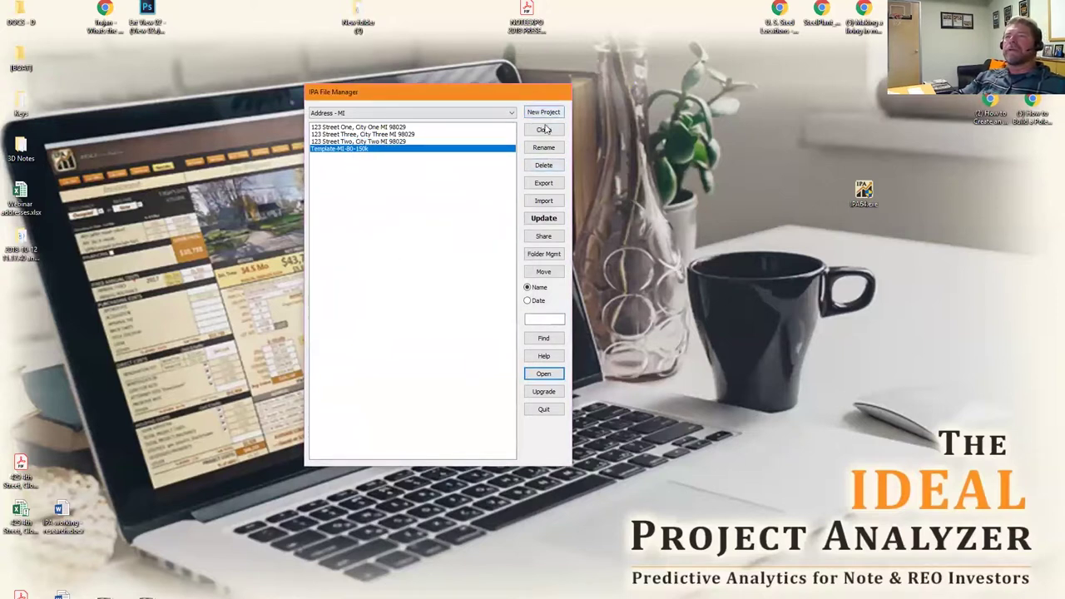
Open the Template-MI-80-150k project and enter 'template 1' as the street address
left_click(543, 373)
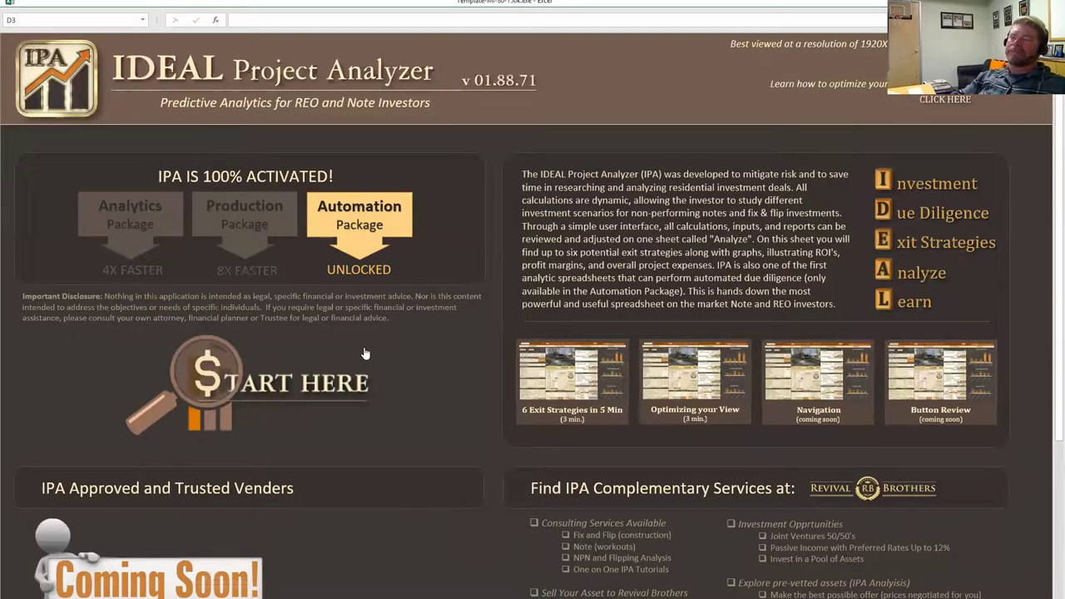
left_click(285, 399)
left_click(283, 177)
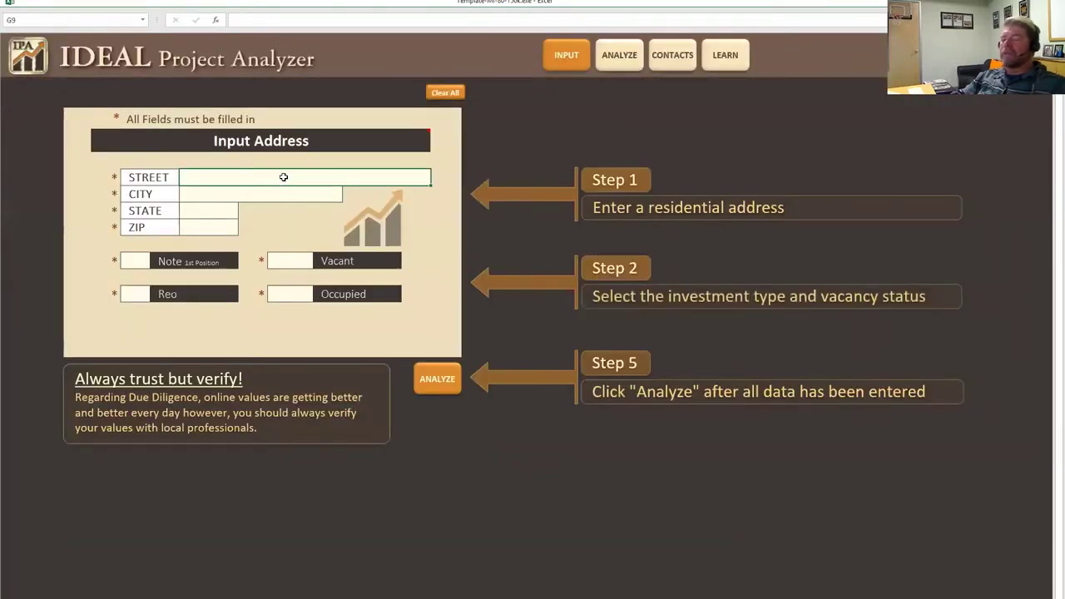
type("temaplte")
key("BackSpace")
key("BackSpace")
key("BackSpace")
type("ate")
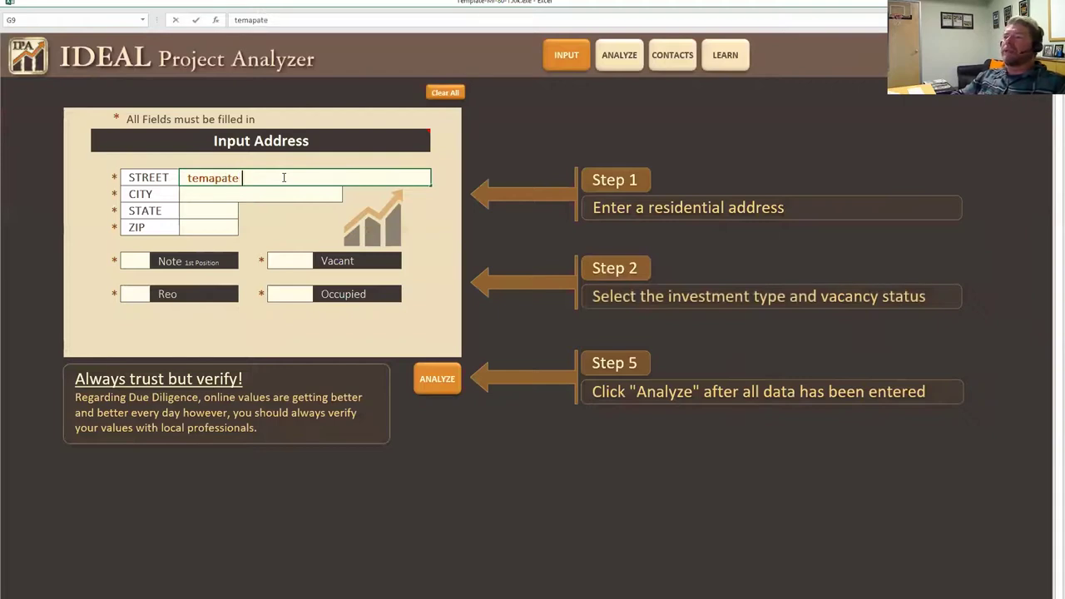
type(" 1")
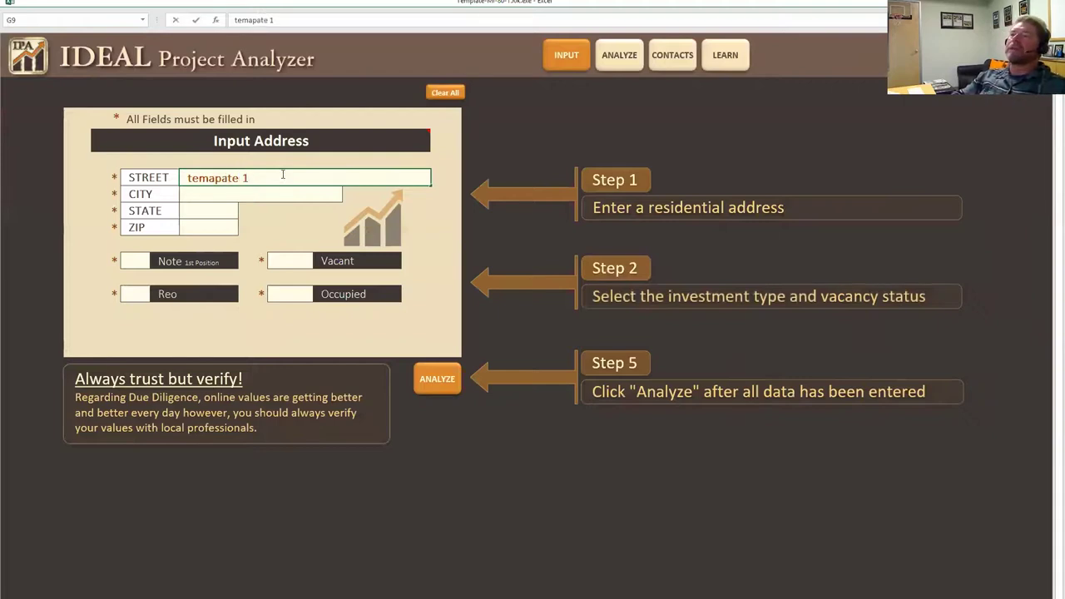
left_click(221, 178)
key("BackSpace")
key("BackSpace")
type("pl")
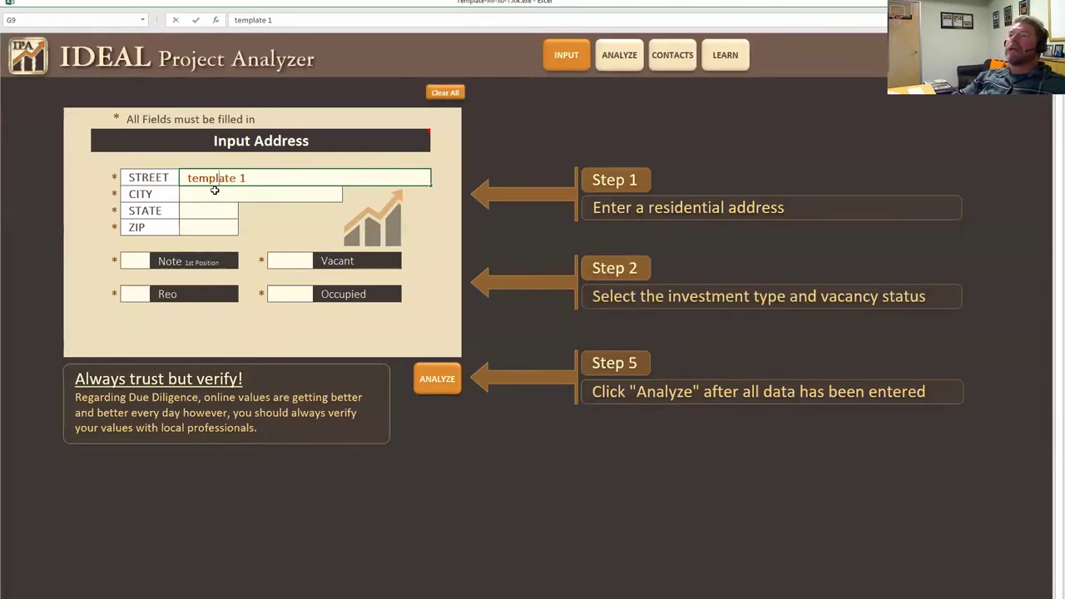
key("Return")
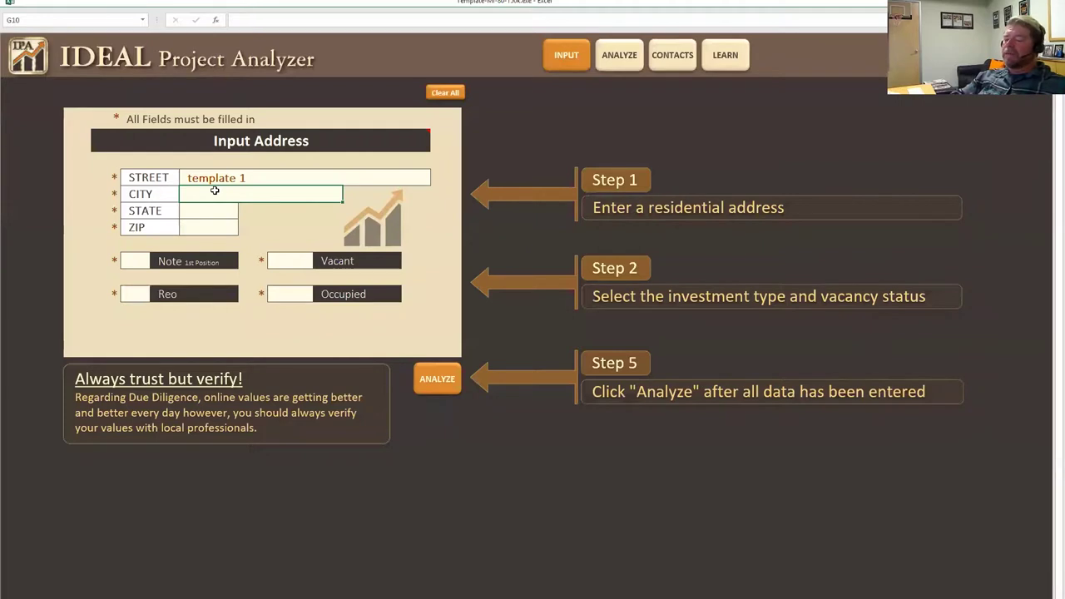
Fill city and state with 'na' and ZIP with 23123
type("na")
left_click(199, 211)
type("na")
left_click(203, 226)
type("23123")
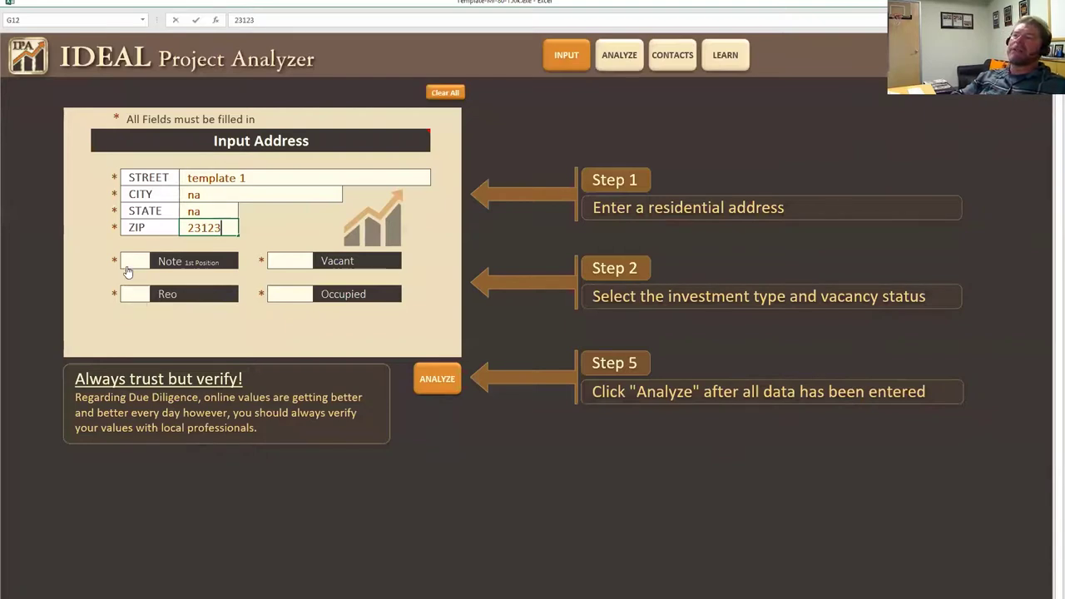
Mark the project as a Note and enter zeros for UPB and every note term
left_click(135, 263)
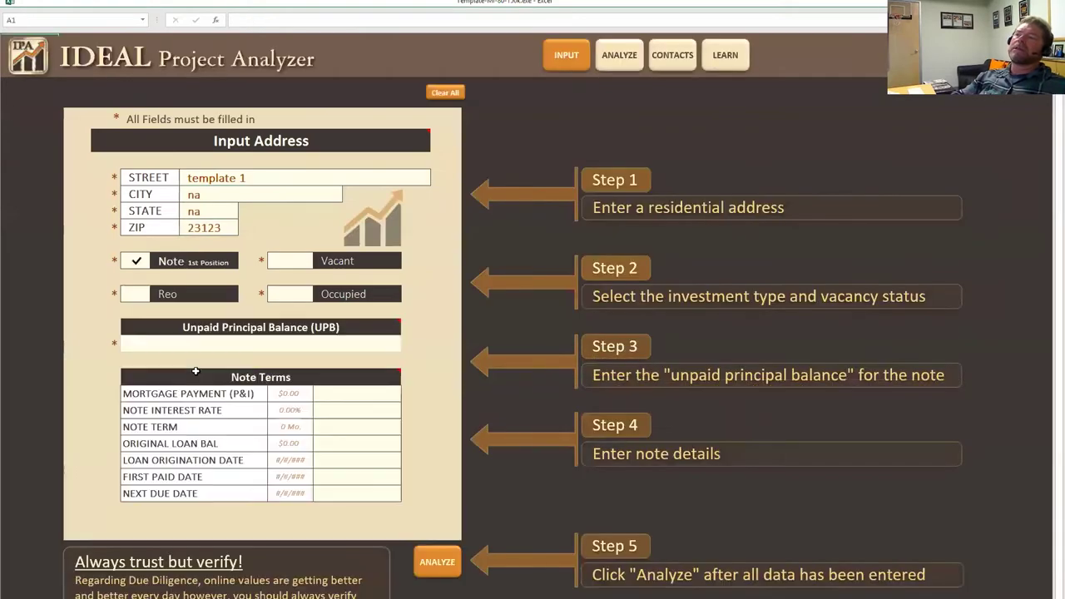
left_click(214, 345)
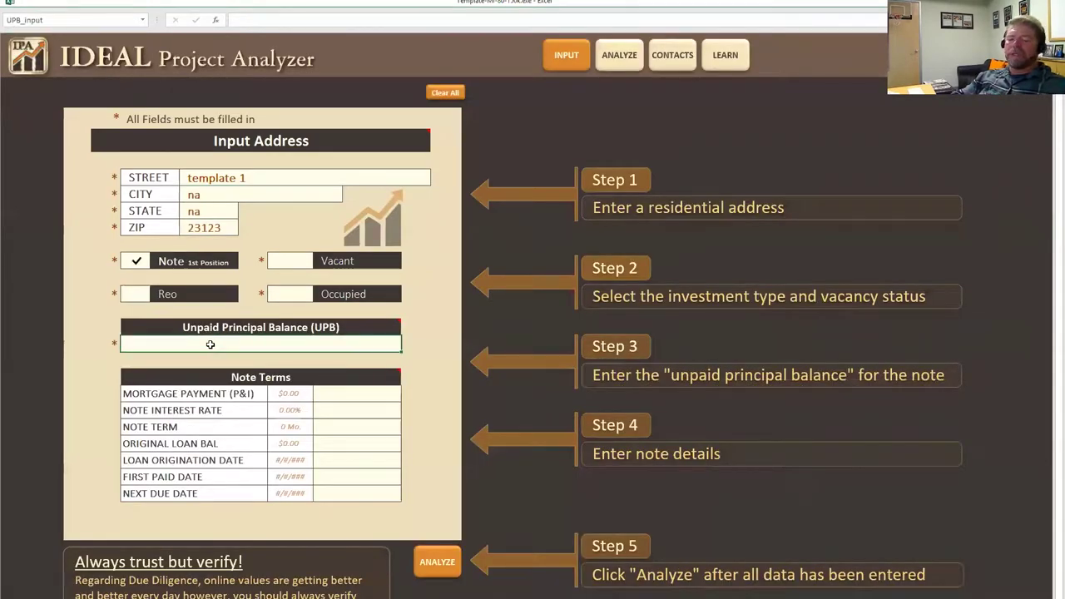
type("000")
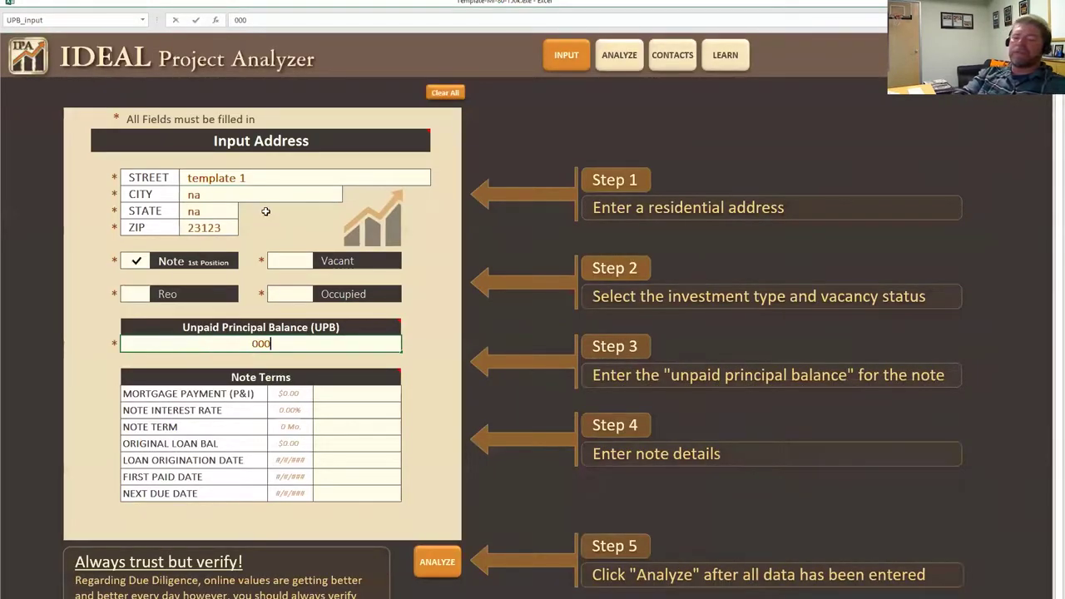
left_click(363, 397)
type("00")
left_click(355, 409)
type("00")
left_click(353, 427)
type("00")
left_click(351, 445)
type("00")
left_click(352, 462)
type("00")
left_click(353, 478)
type("00")
left_click(356, 494)
type("00")
left_click(382, 476)
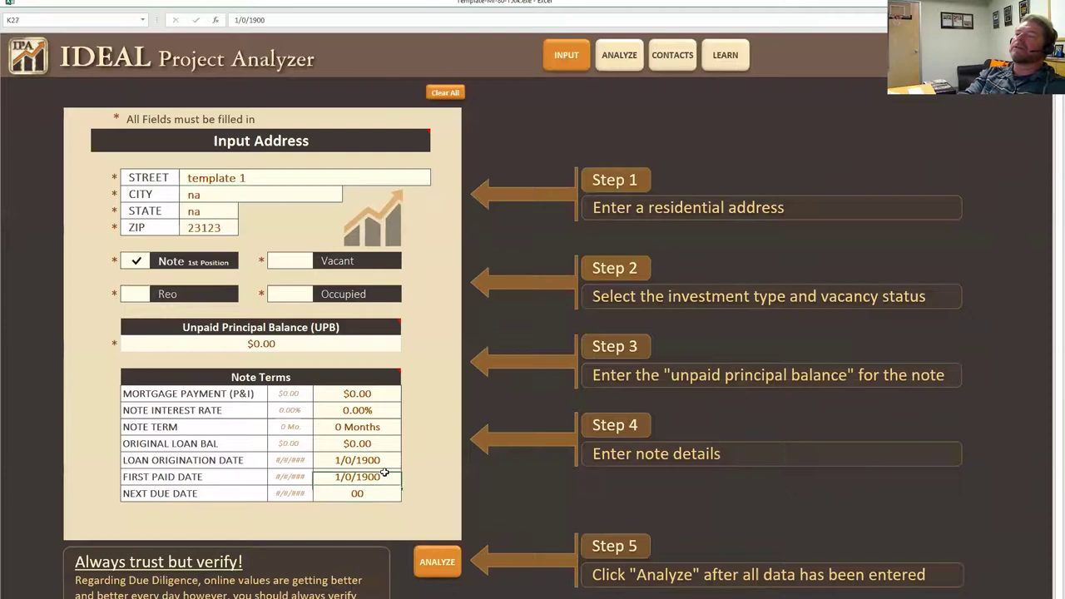
Dismiss the incomplete note details error and mark the property as Occupied
left_click(438, 560)
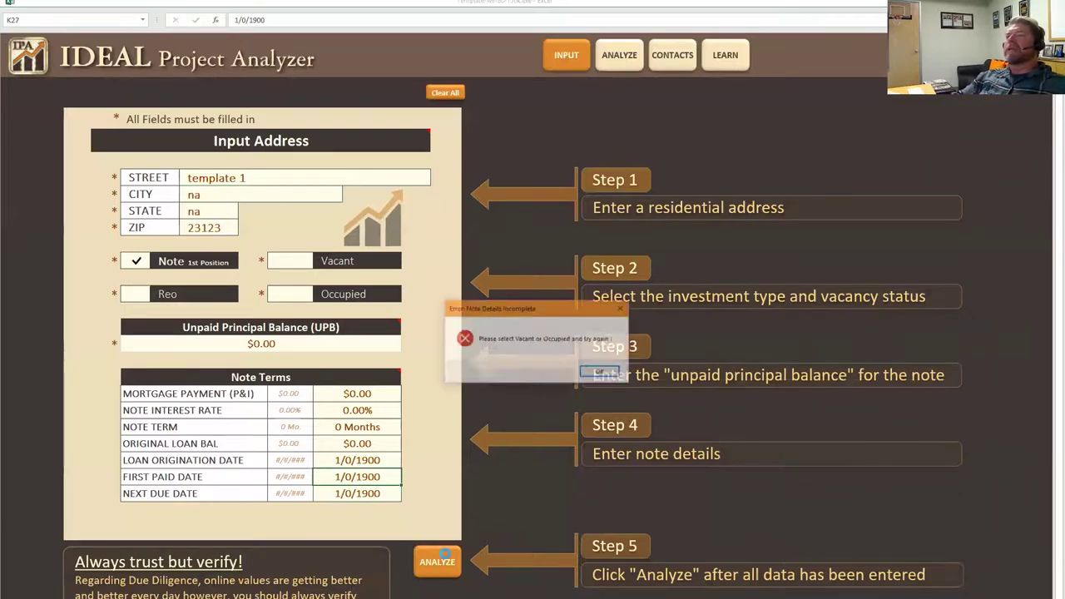
left_click(601, 373)
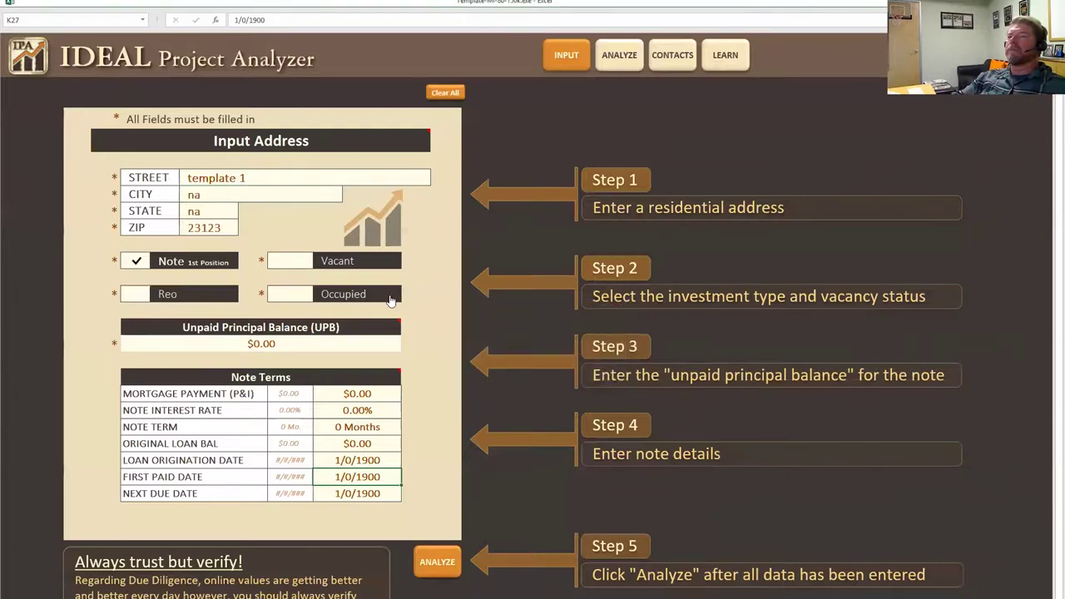
left_click(290, 298)
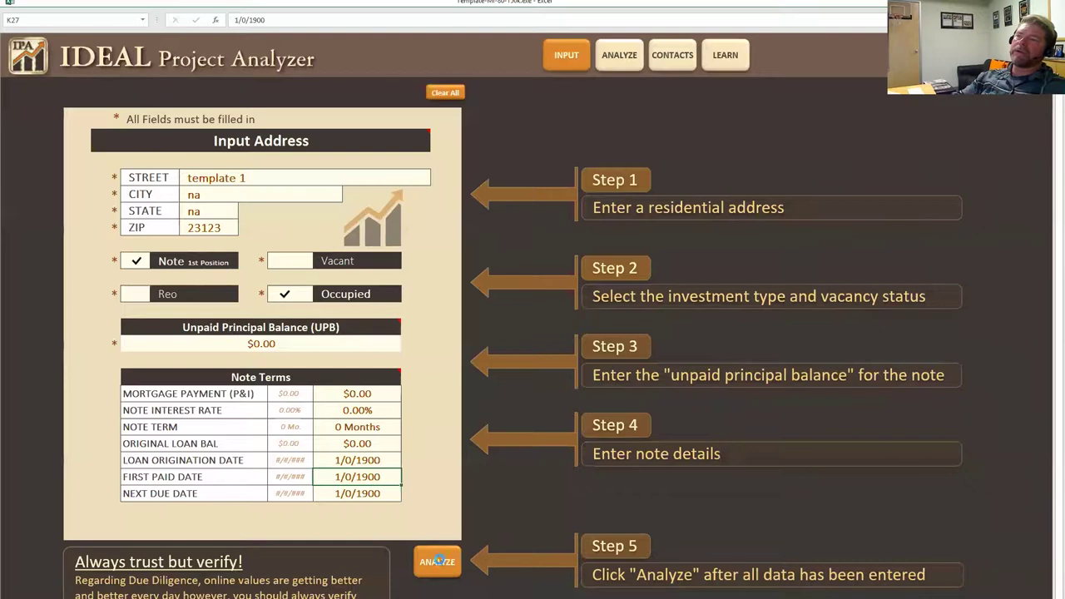
Run ANALYZE, jump to Default Assumptions and select the 1.40% Notes insurance rate
left_click(438, 561)
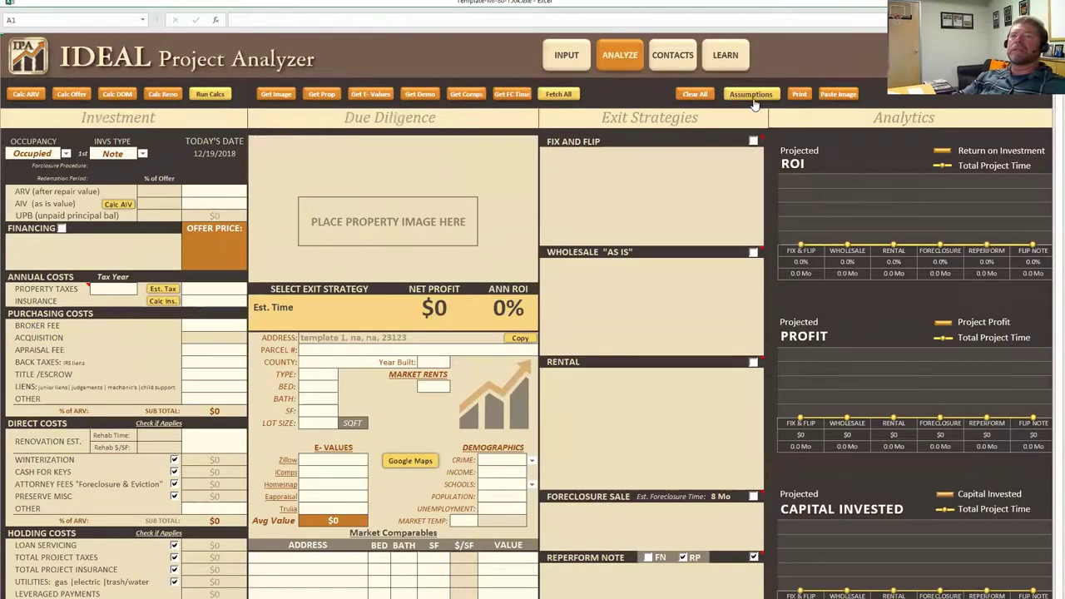
left_click(751, 95)
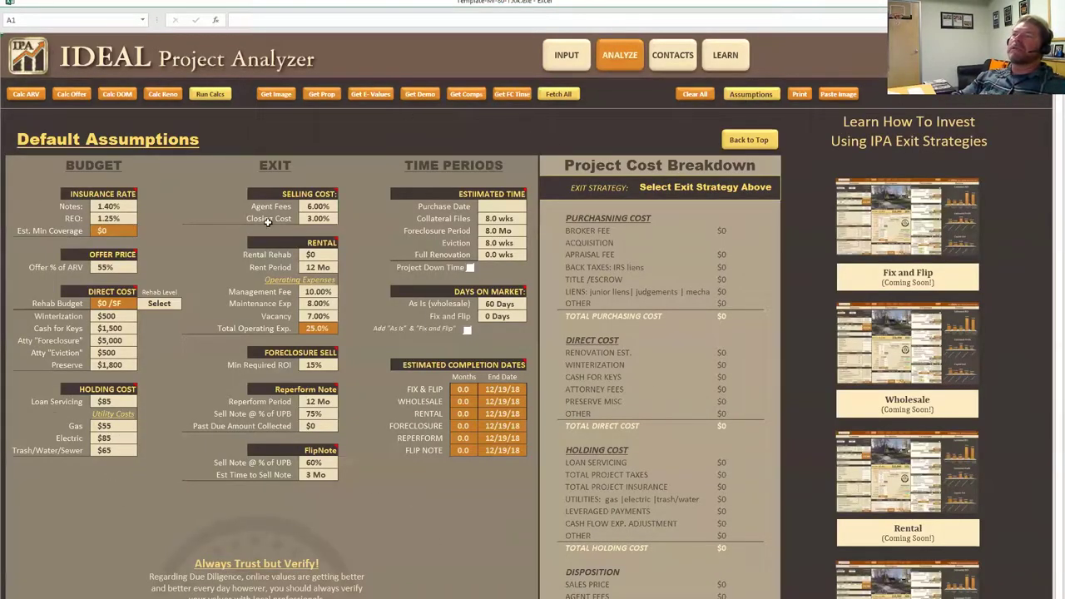
left_click(115, 206)
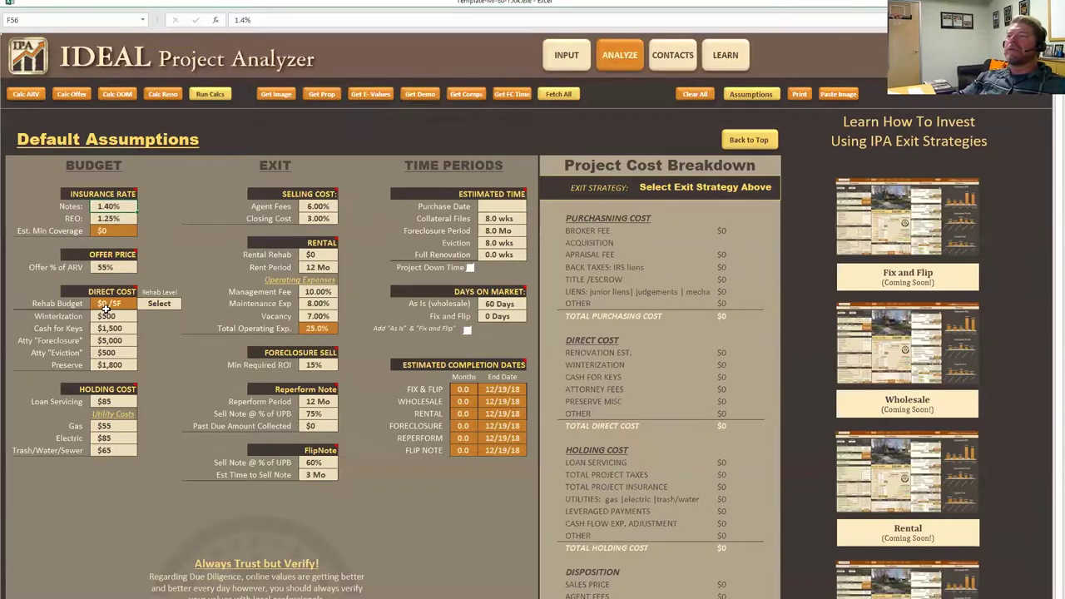
Re-tick Winterization under Direct Costs and scroll down to the Default Assumptions
scroll(105, 307, "up", 10)
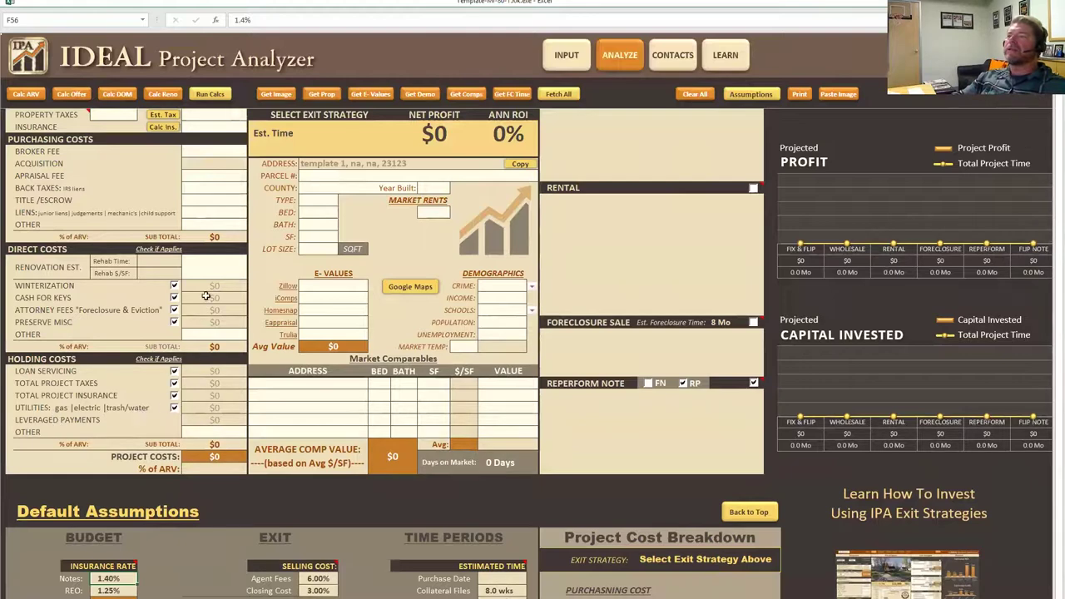
scroll(117, 358, "down", 5)
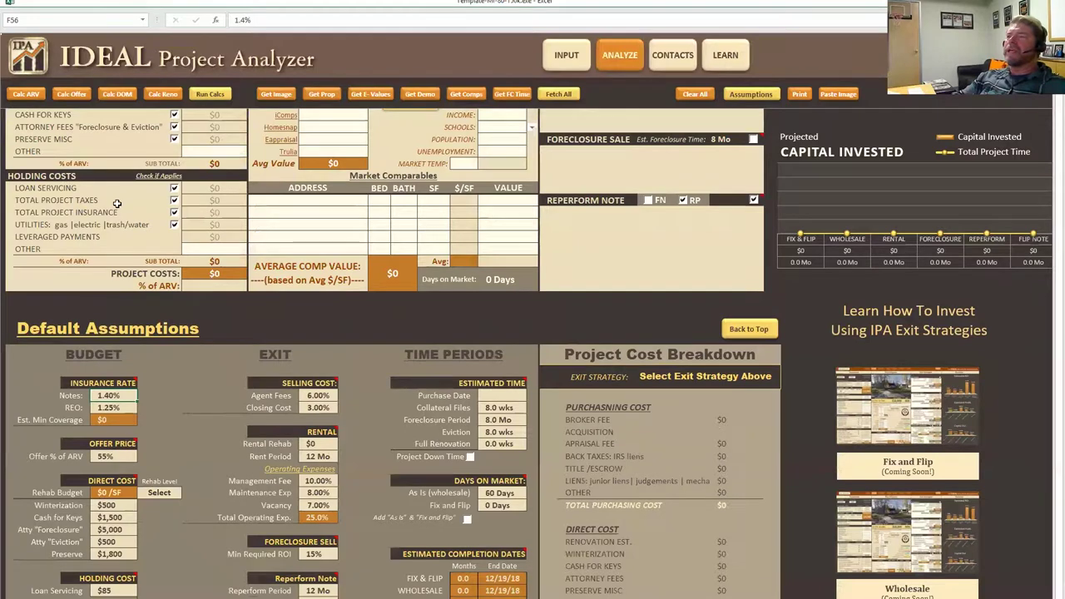
scroll(112, 183, "up", 1)
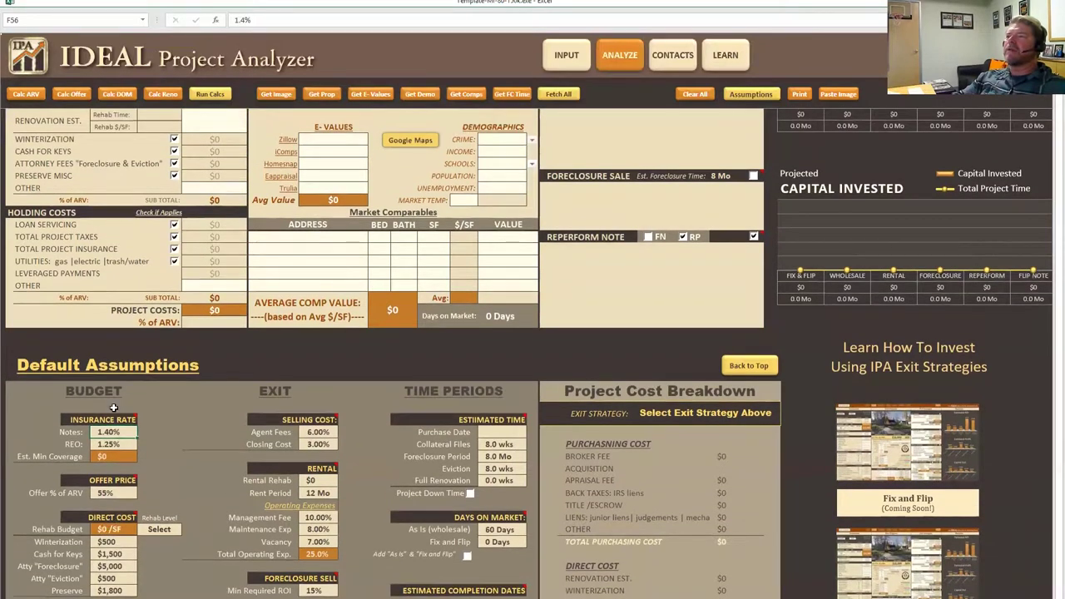
scroll(113, 407, "up", 2)
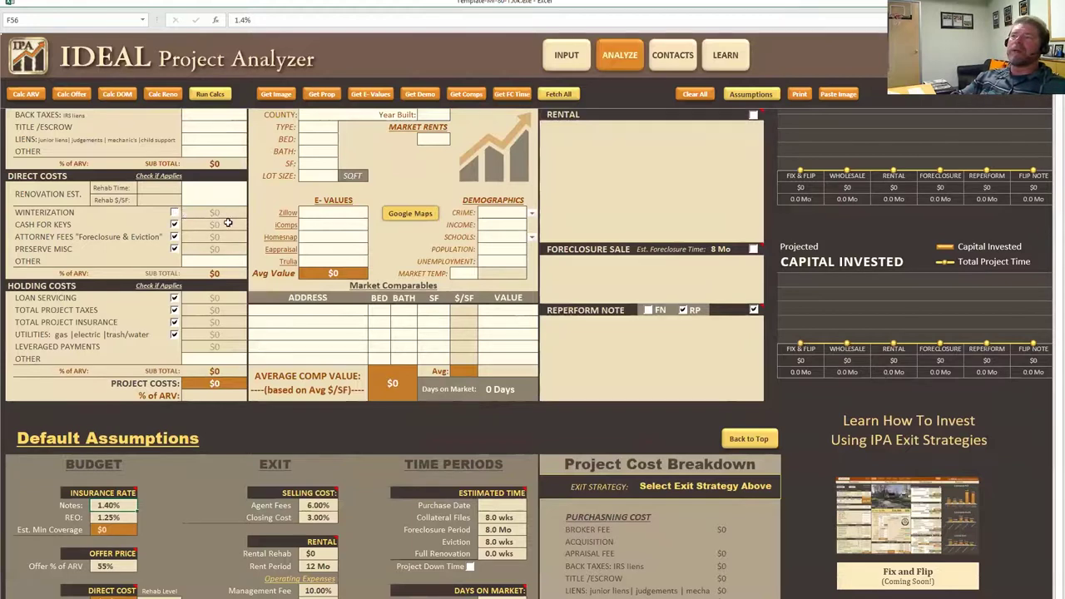
left_click(174, 213)
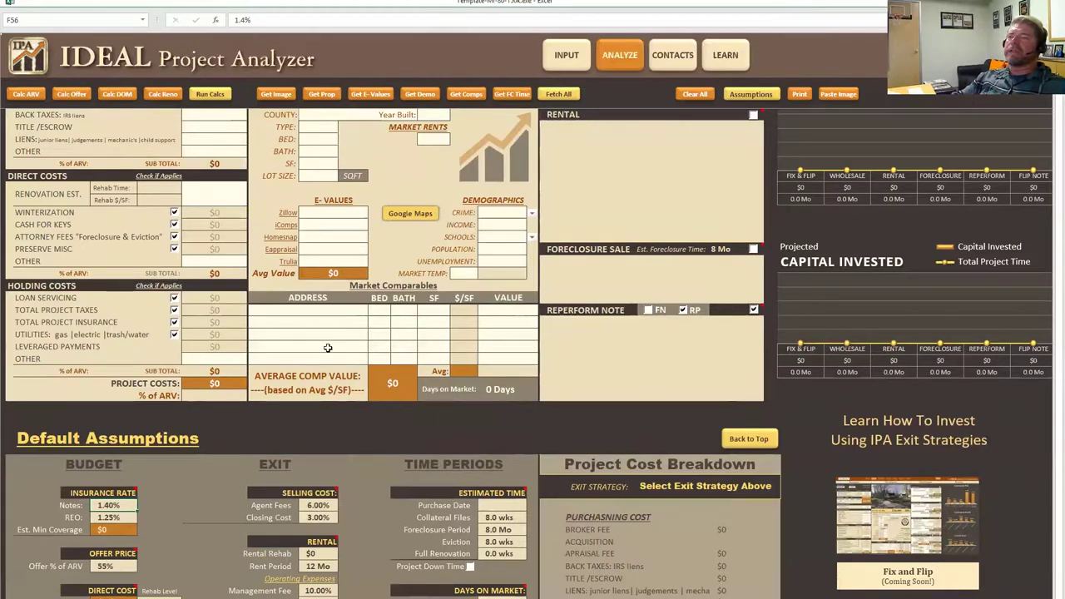
scroll(277, 364, "down", 5)
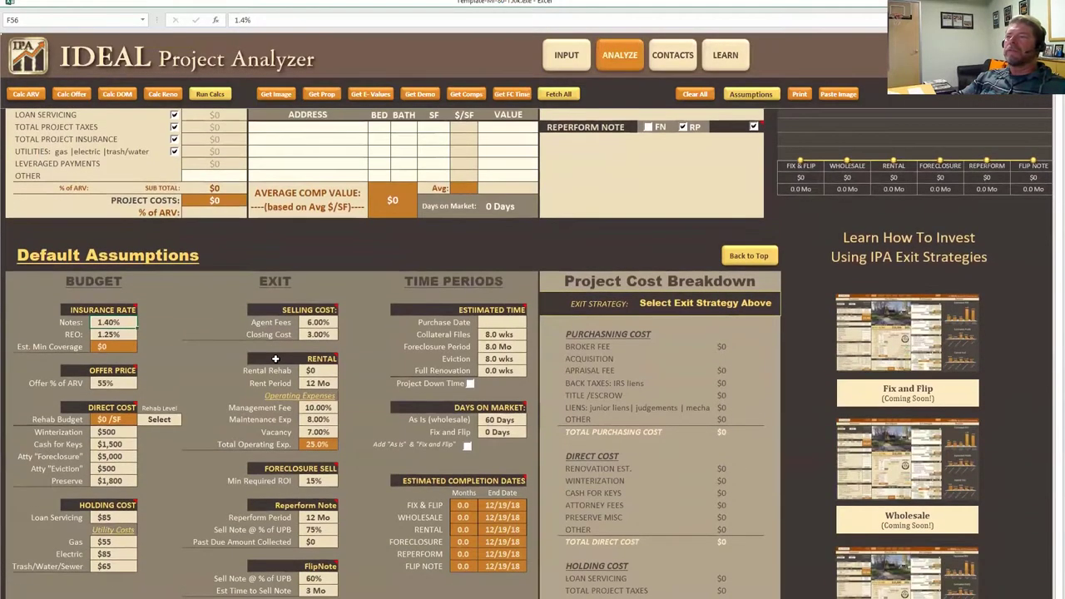
Enter default costs: Winterization $0, Cash for Keys $1,000, foreclosure $2,500, eviction $1,000, Preserve $800
scroll(277, 360, "down", 3)
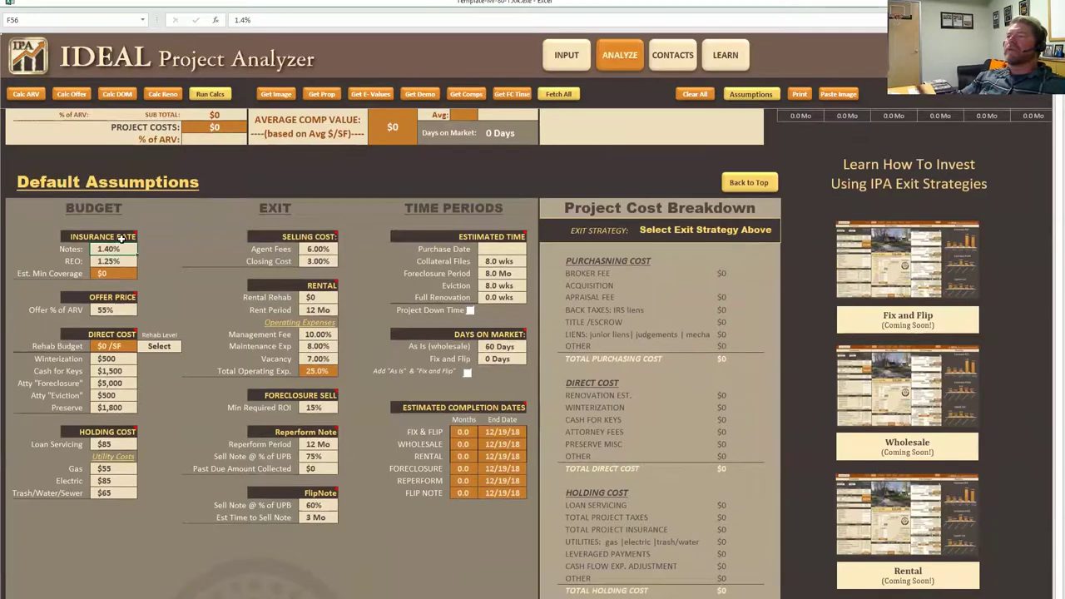
left_click(121, 363)
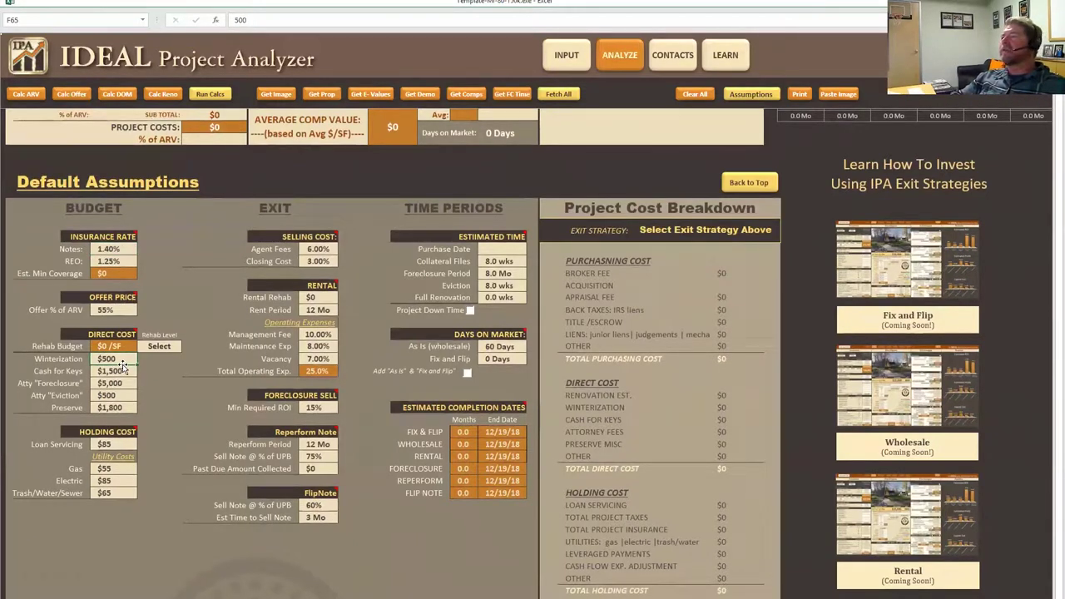
type("0")
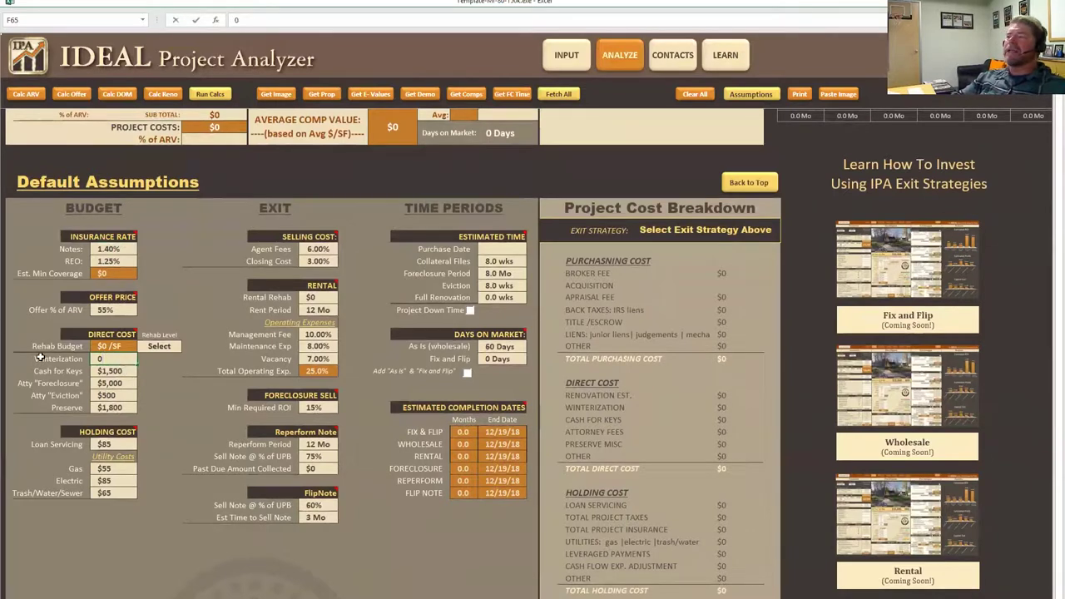
left_click(123, 371)
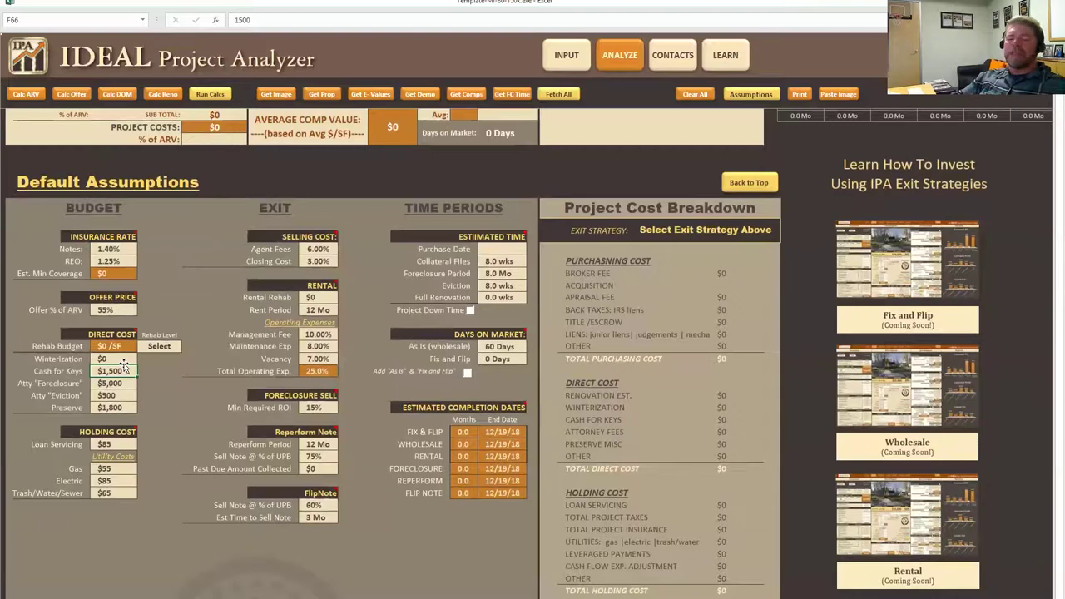
type("100")
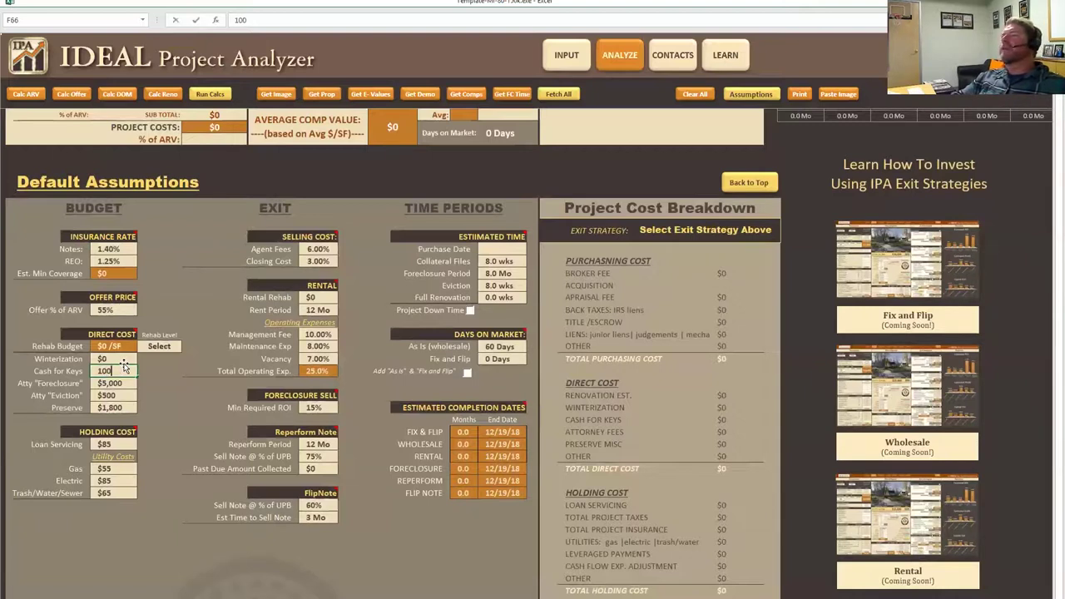
left_click(125, 384)
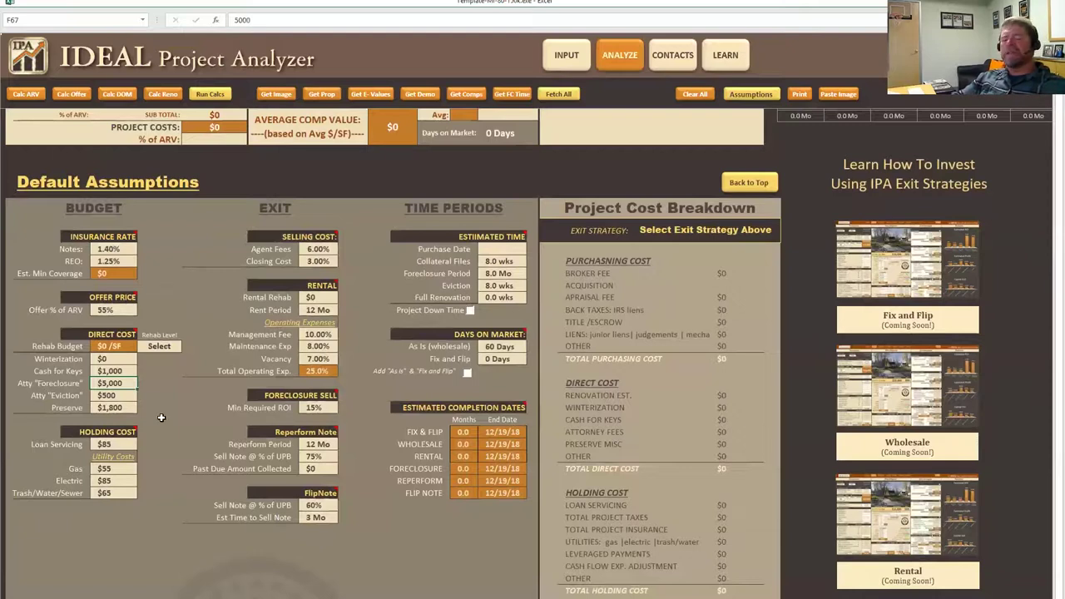
type("250")
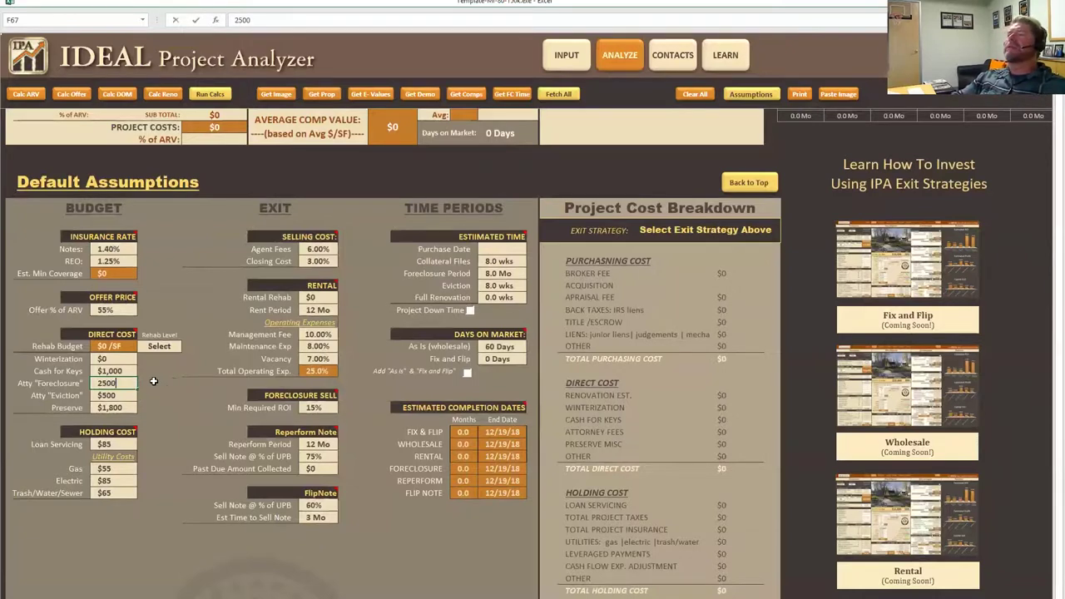
key("Return")
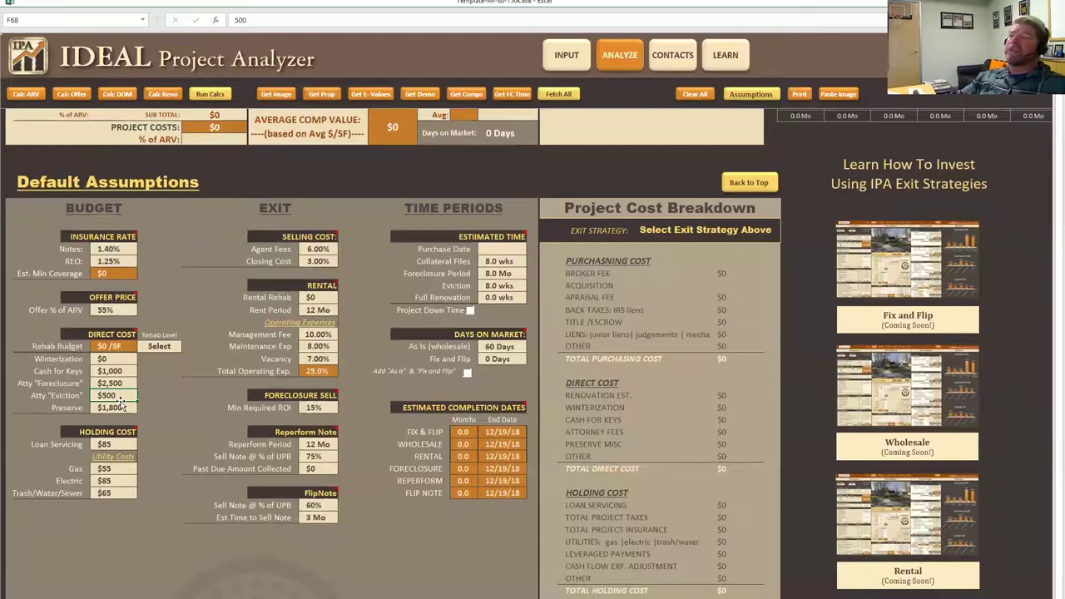
type("1,000")
key("Return")
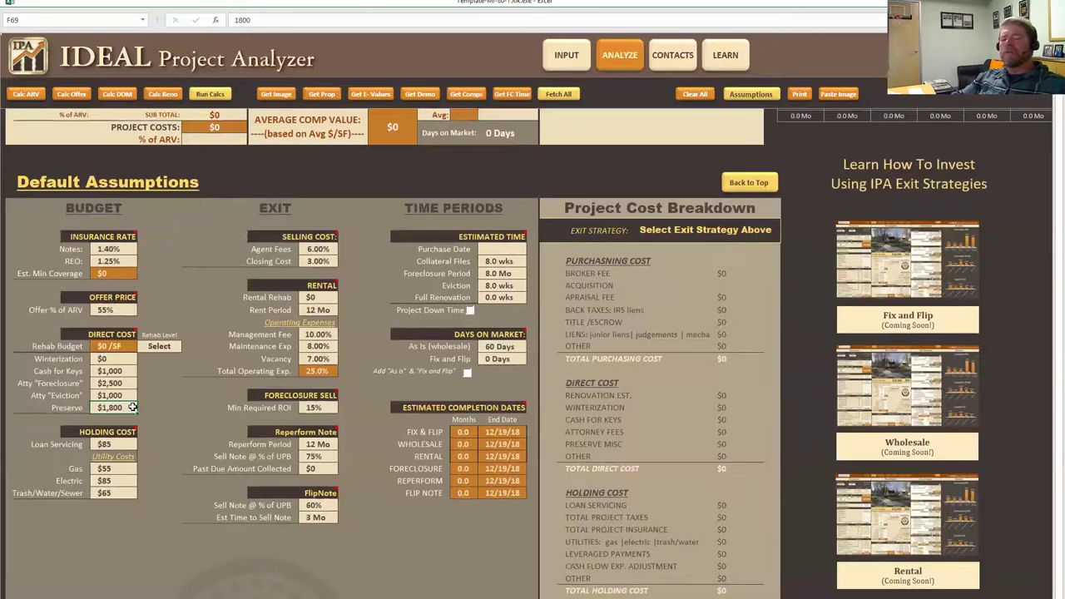
type("08")
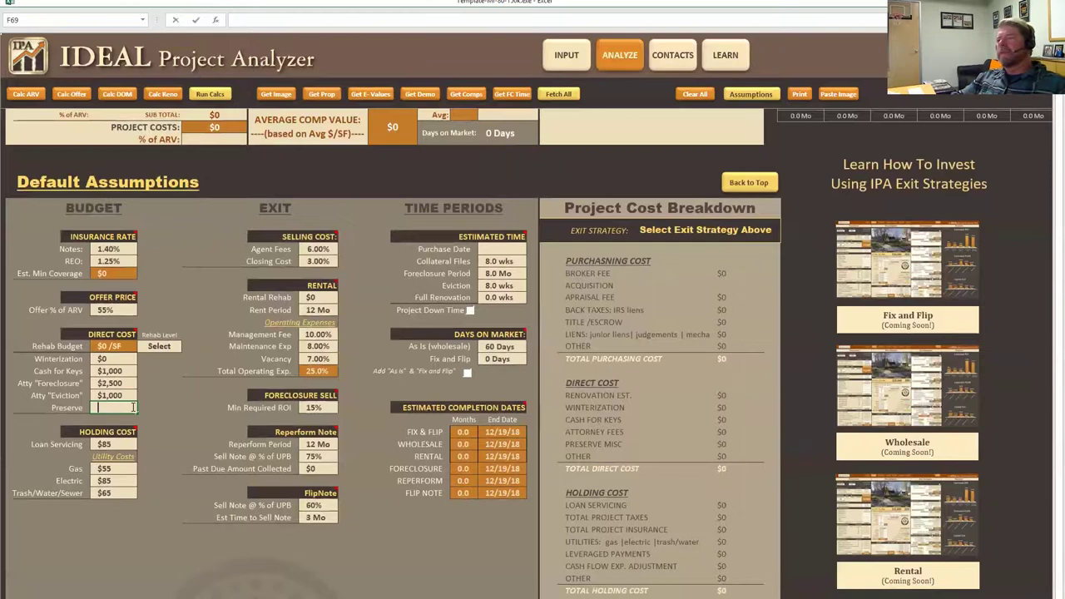
type("800")
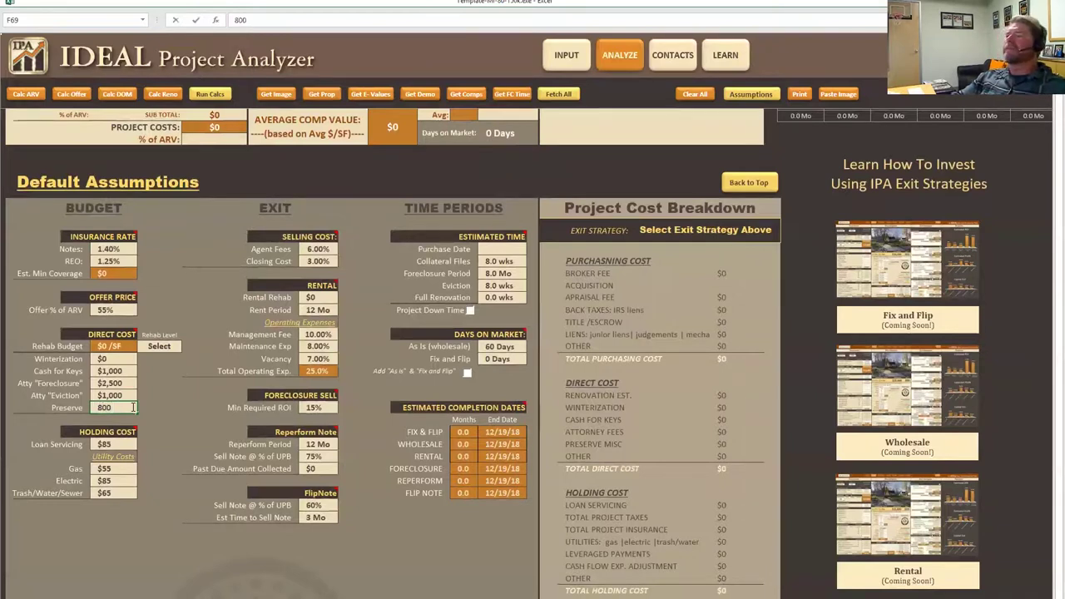
left_click(308, 250)
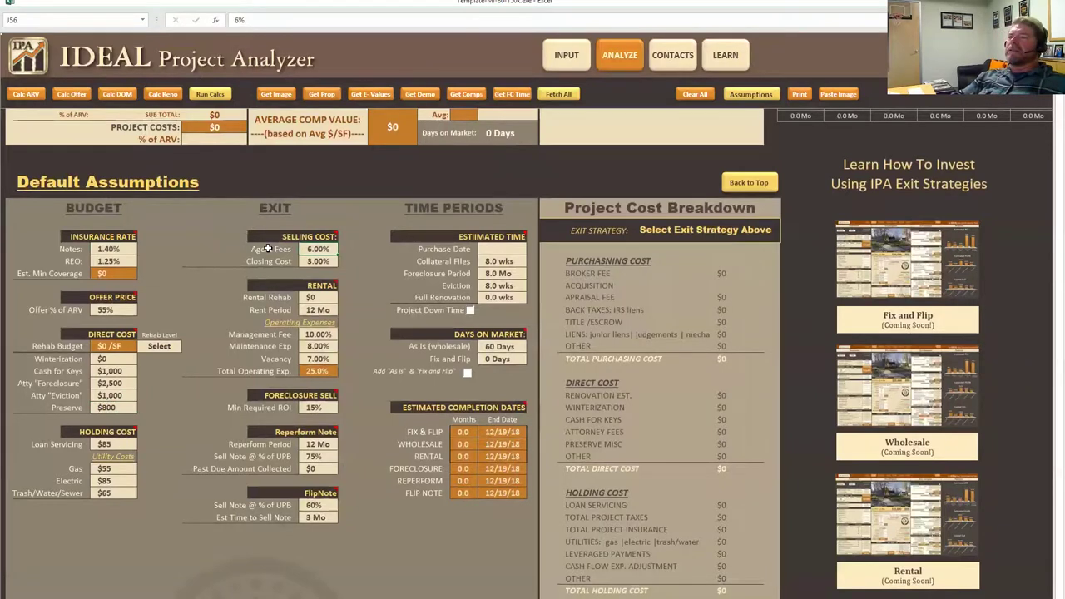
Review the Closing Cost and Rental Rehab defaults, then set Management Fee to 0%
left_click(318, 261)
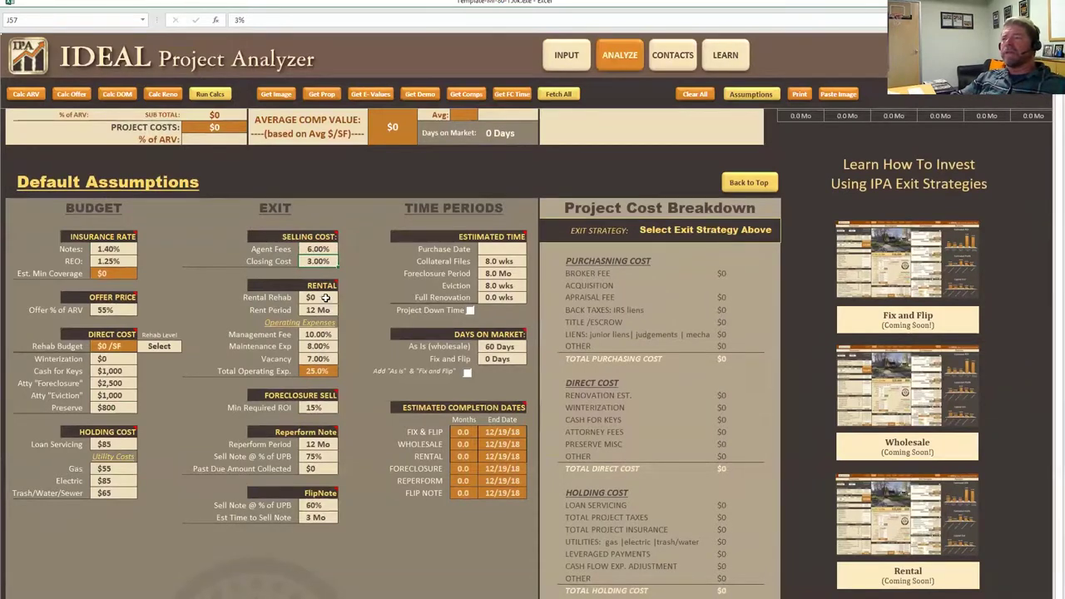
left_click(327, 298)
scroll(327, 298, "up", 10)
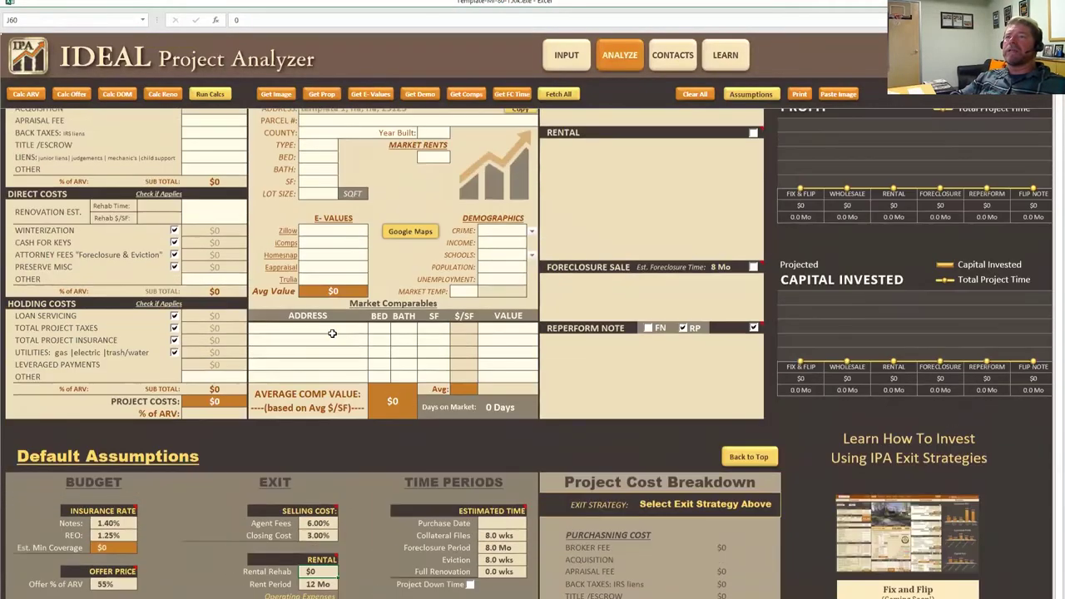
scroll(332, 333, "up", 3)
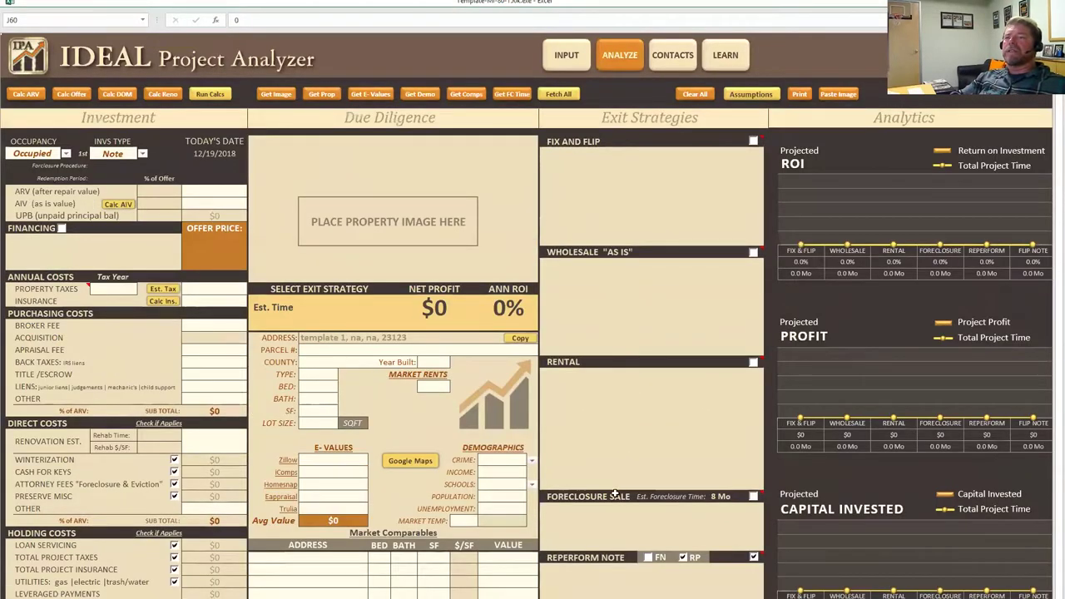
scroll(592, 461, "down", 2)
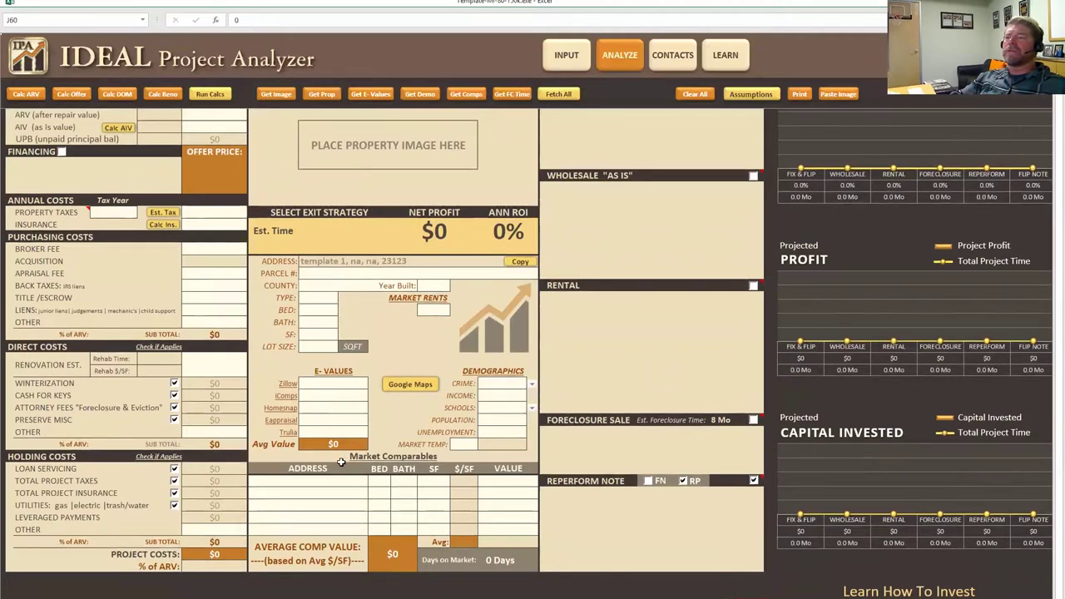
scroll(381, 431, "down", 4)
scroll(322, 456, "down", 1)
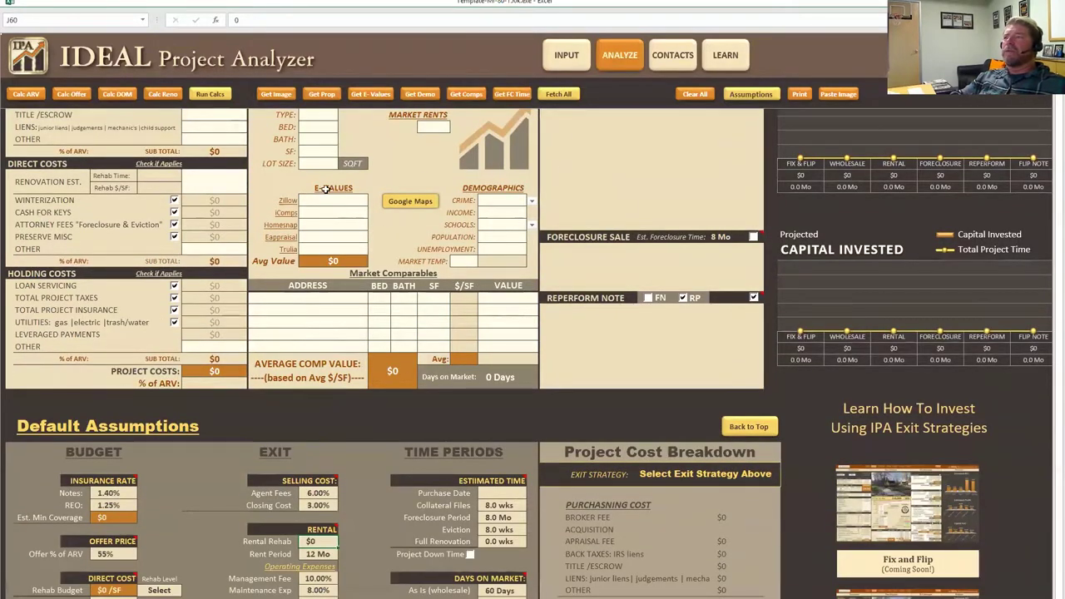
scroll(233, 514, "down", 2)
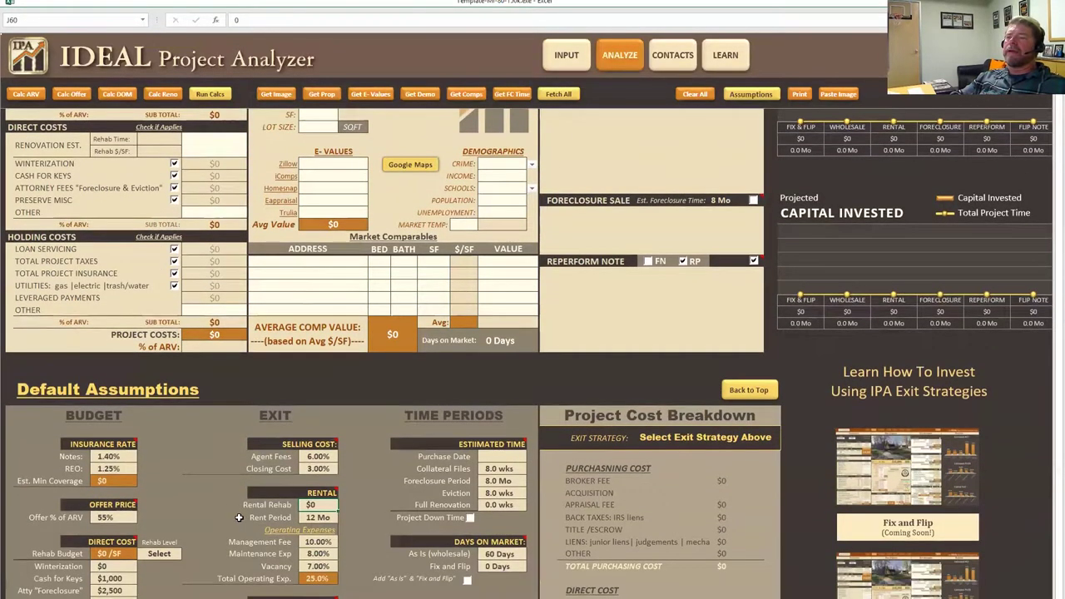
scroll(227, 512, "down", 2)
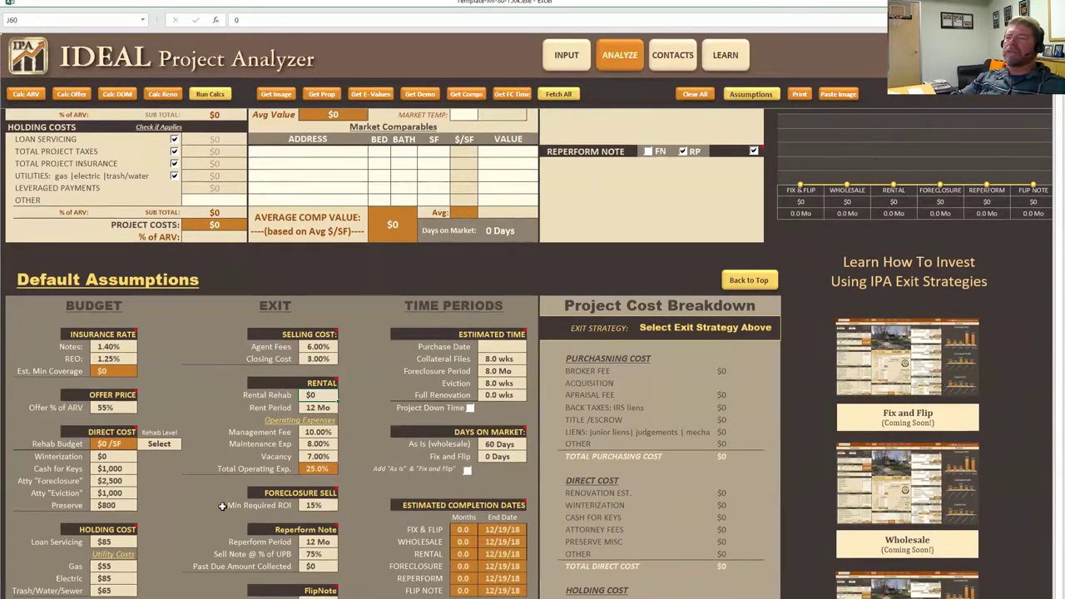
scroll(190, 482, "down", 1)
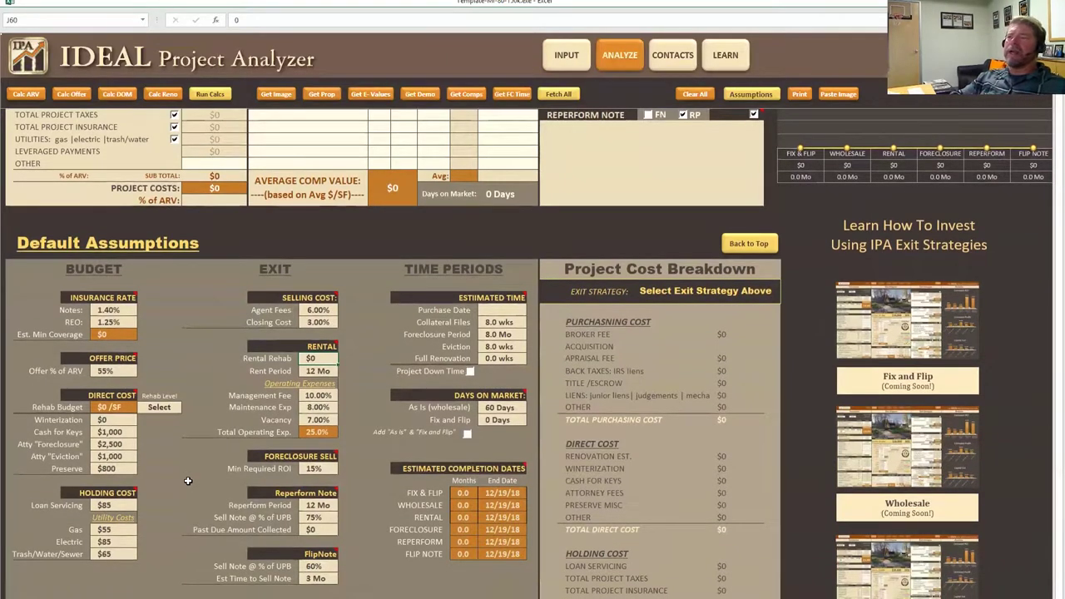
scroll(188, 481, "down", 2)
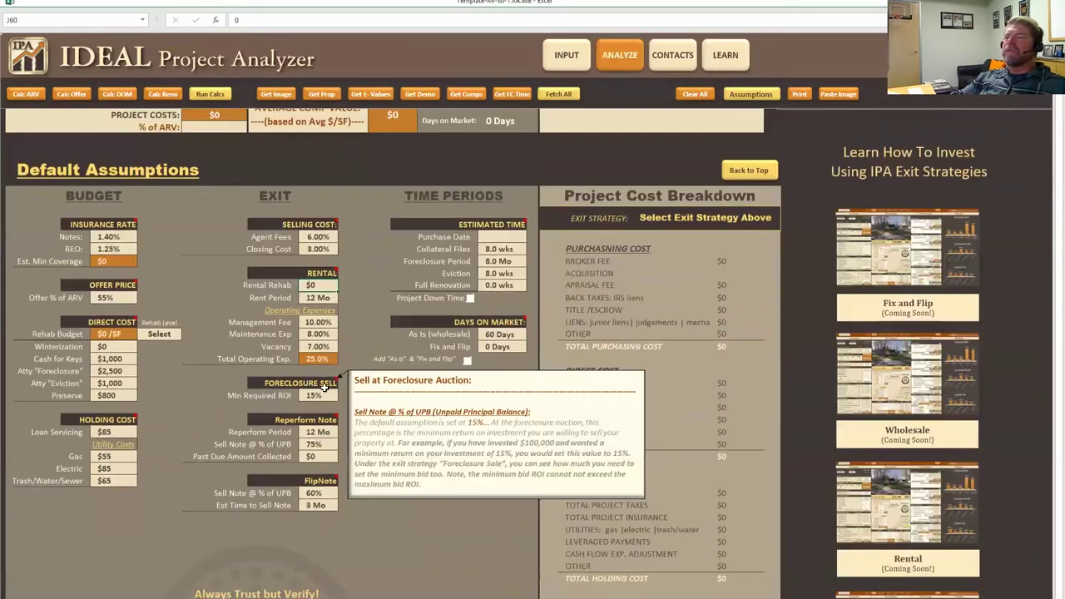
left_click(316, 323)
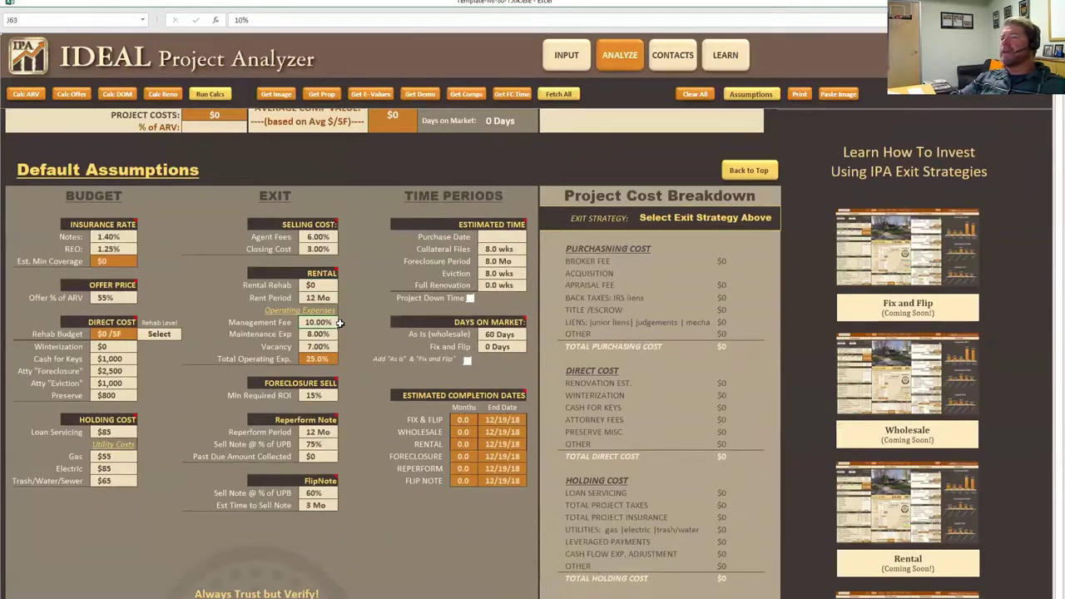
type("0")
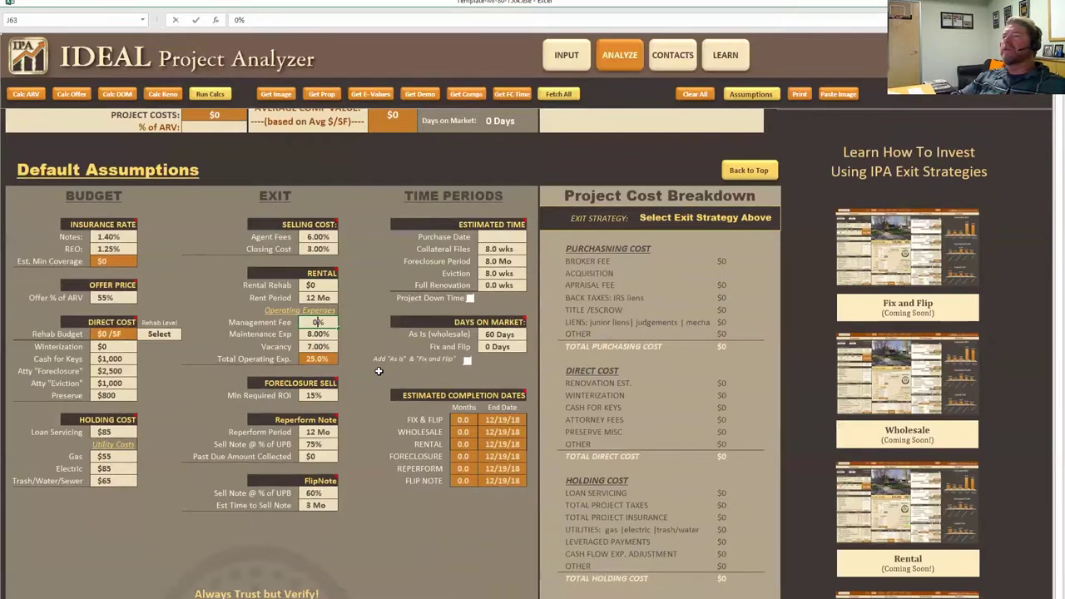
key("Return")
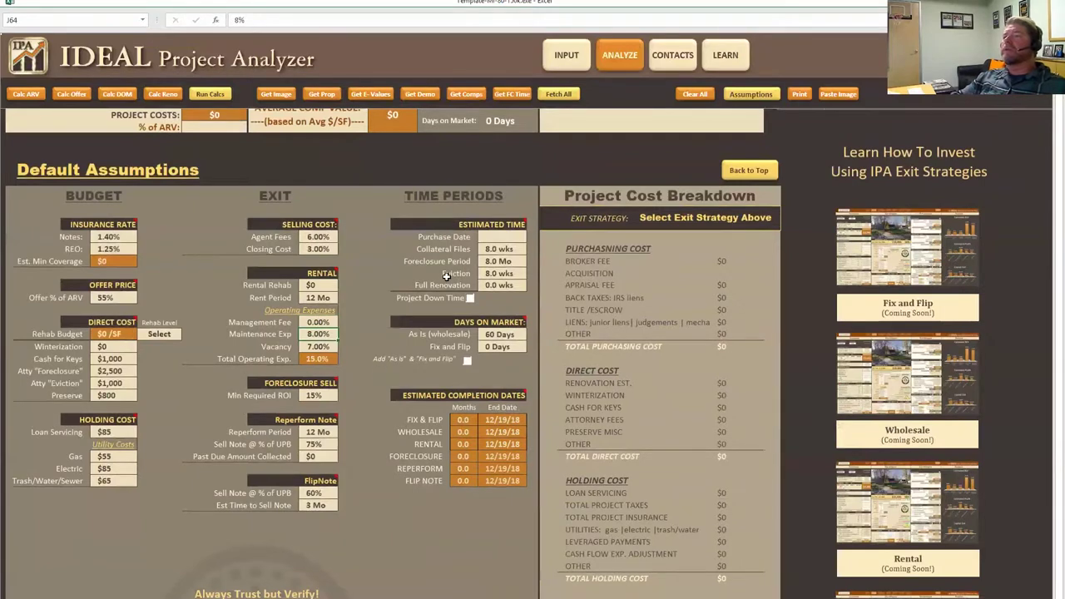
Try a 15% Vacancy rate, then restore it to 7%
left_click(321, 347)
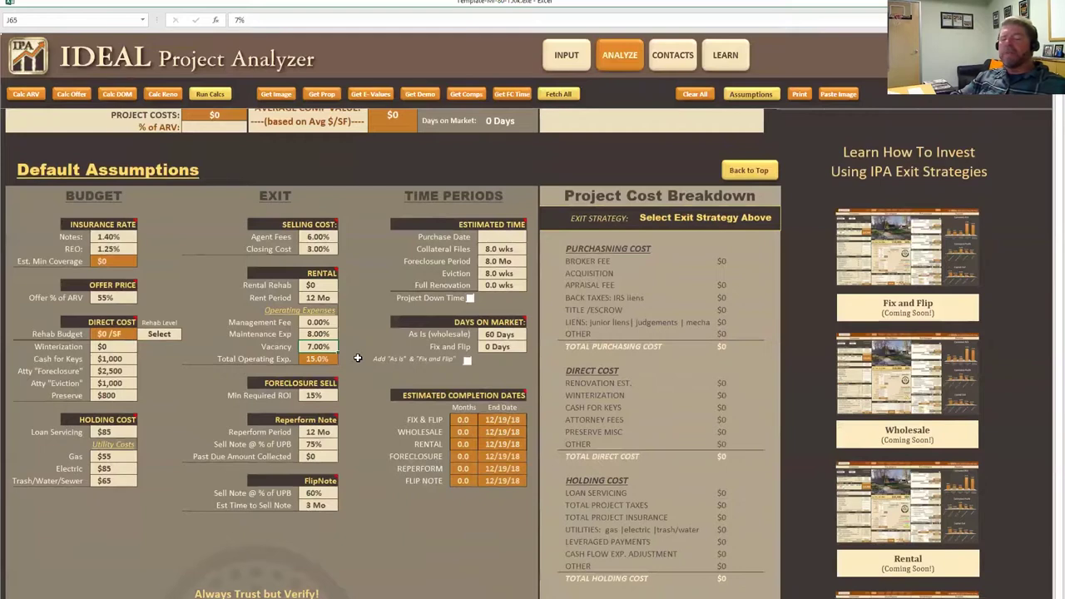
type("15%")
key("Return")
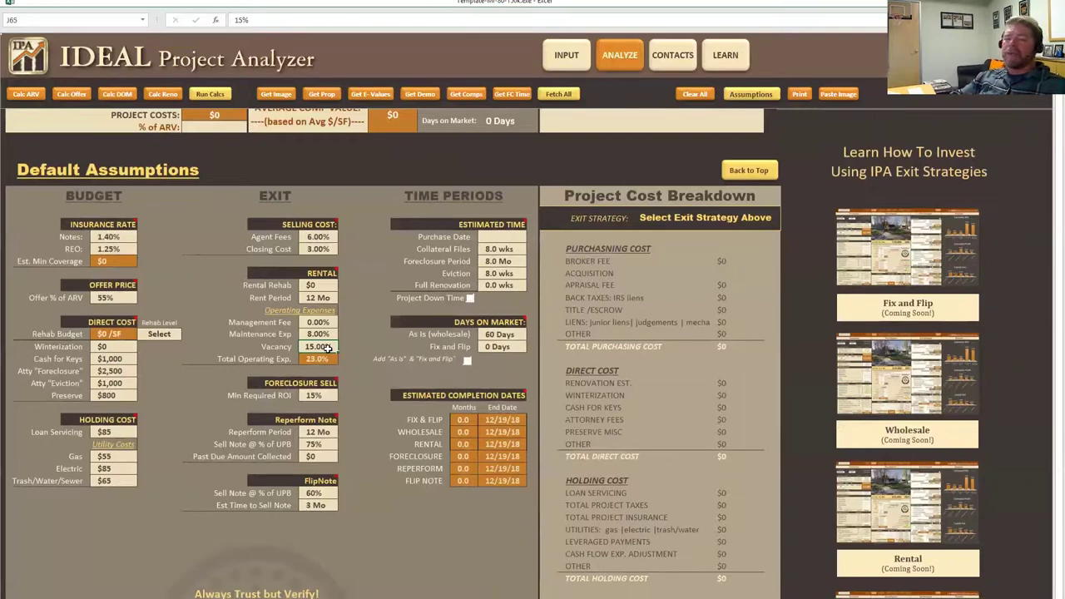
type("7")
key("Up")
scroll(331, 362, "down", 2)
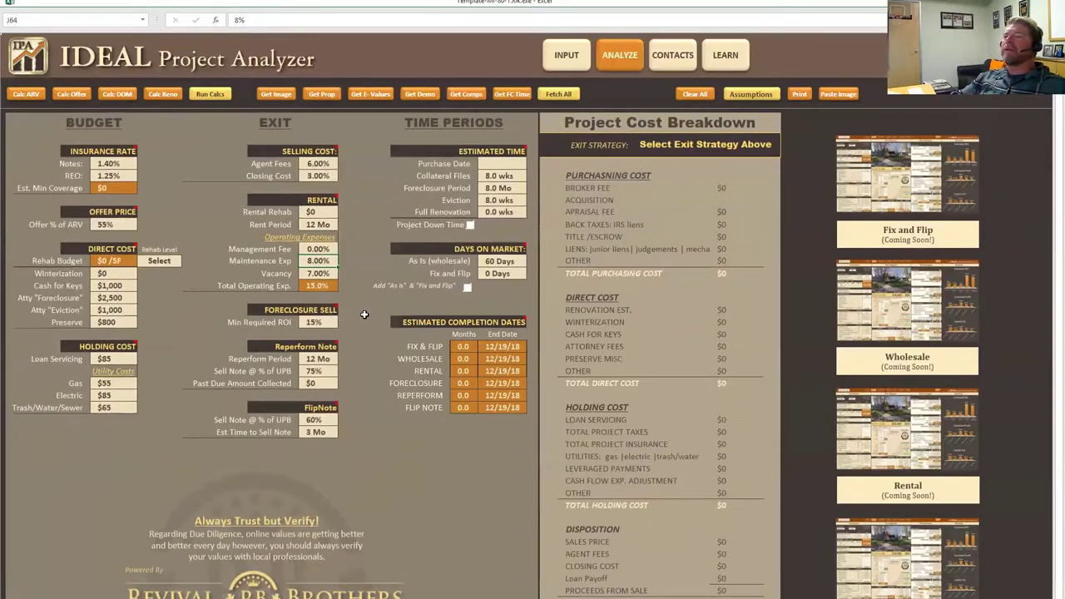
Set the Foreclosure Sell Min Required ROI to 20%
left_click(328, 323)
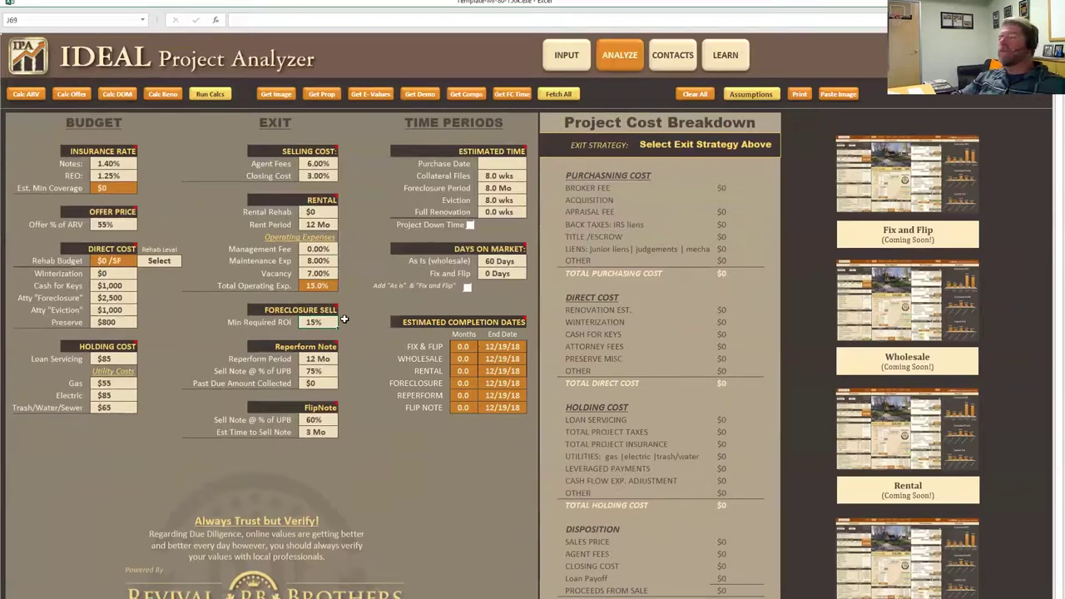
type("20")
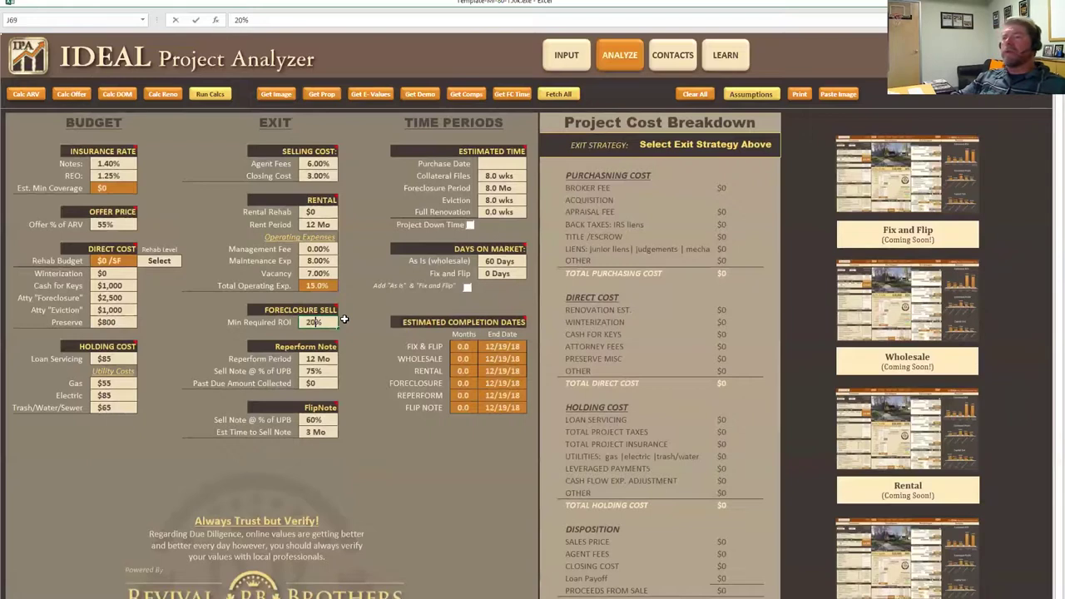
key("Return")
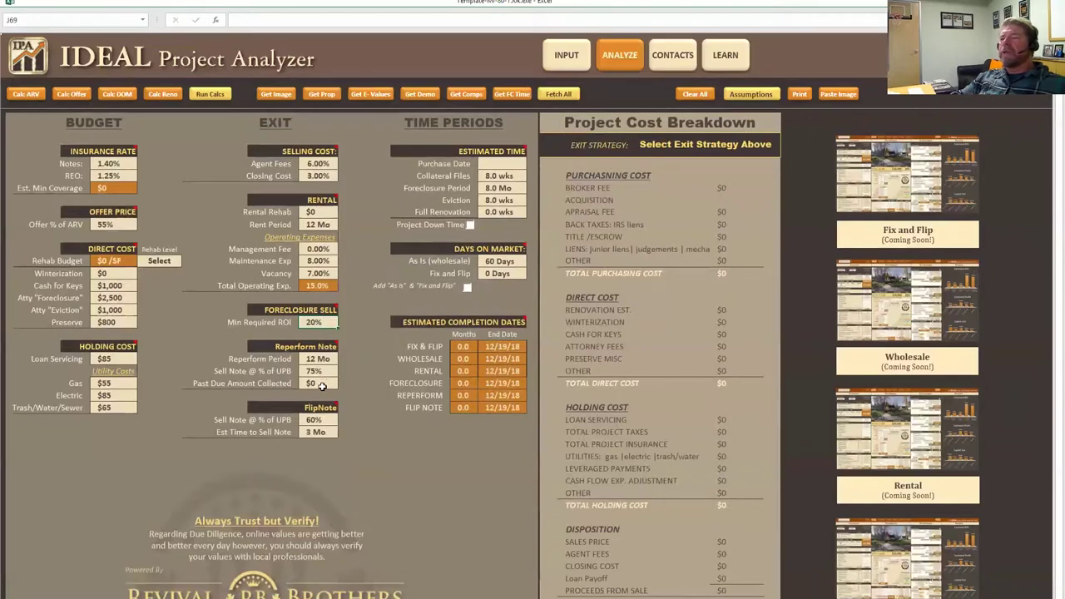
scroll(328, 376, "down", 1)
Set the Flip Note Sell Note @ % of UPB to 80%, after first trying 75%
left_click(324, 334)
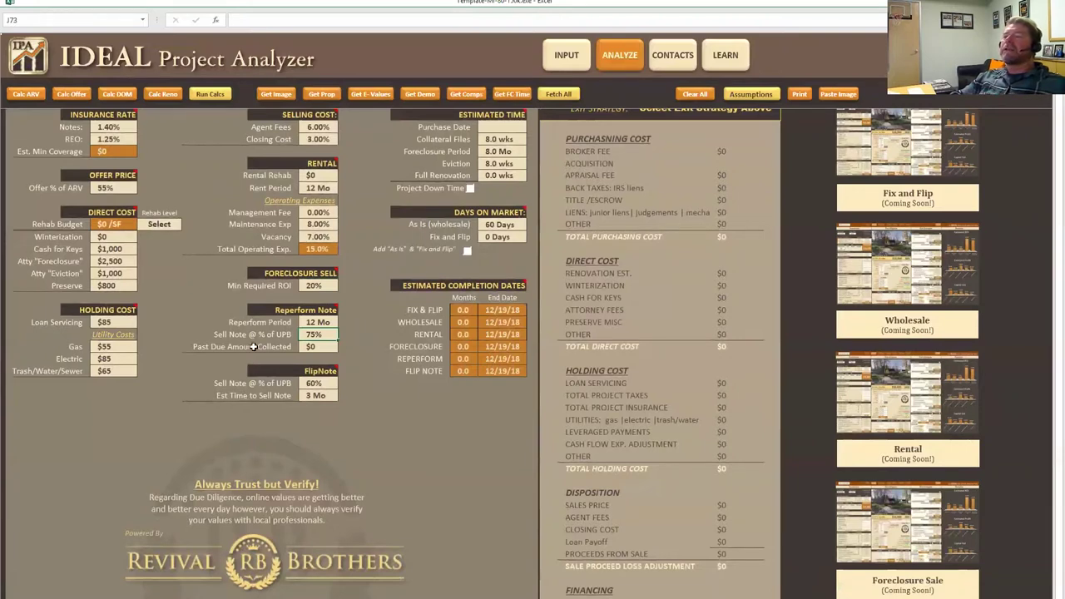
left_click(312, 347)
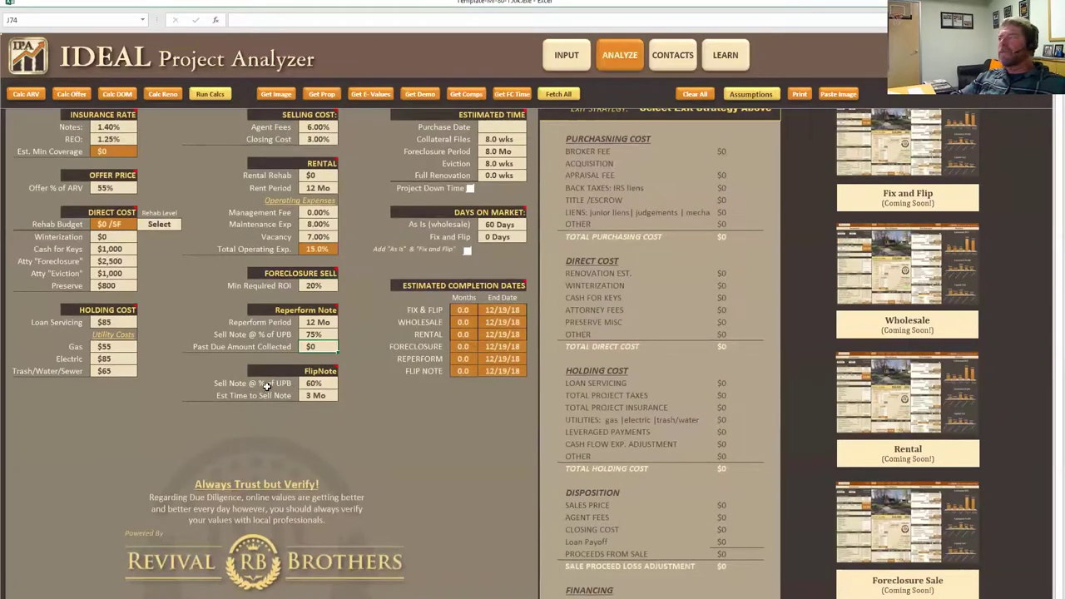
left_click(327, 383)
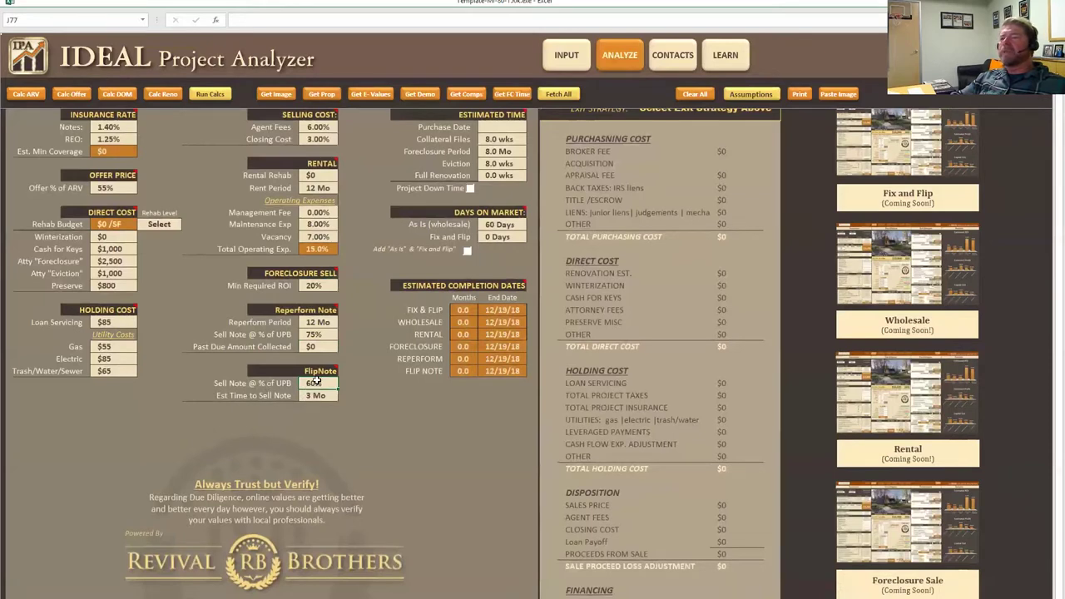
type("75")
key("Return")
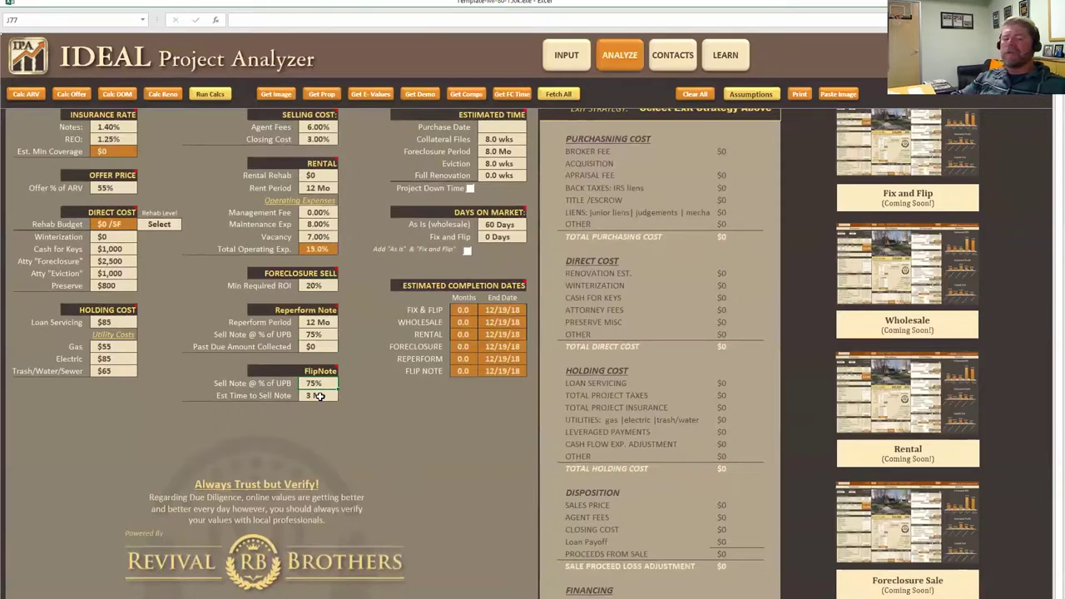
type("80")
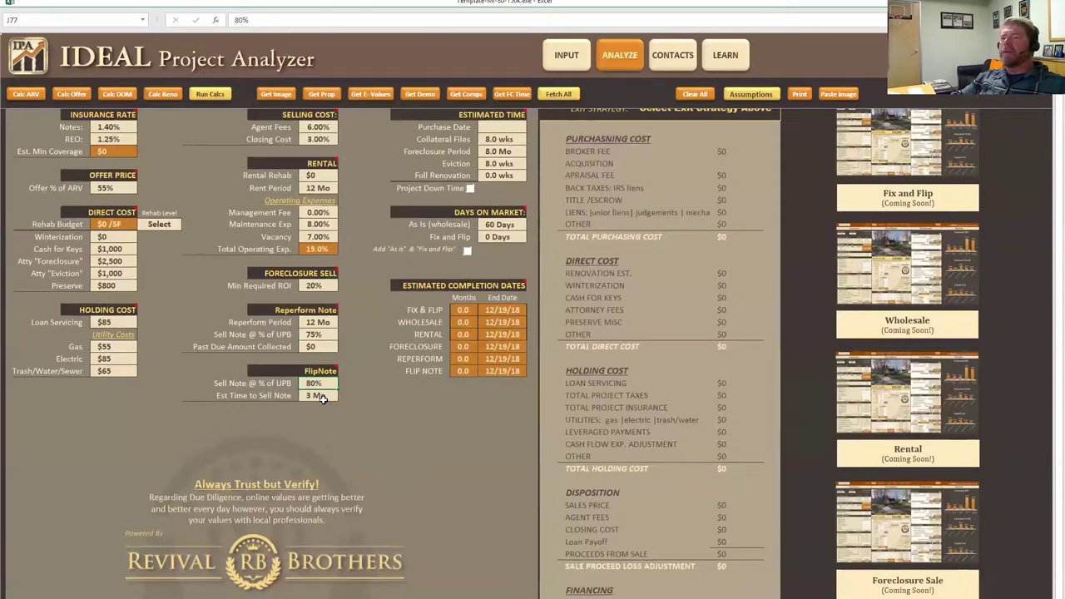
key("Return")
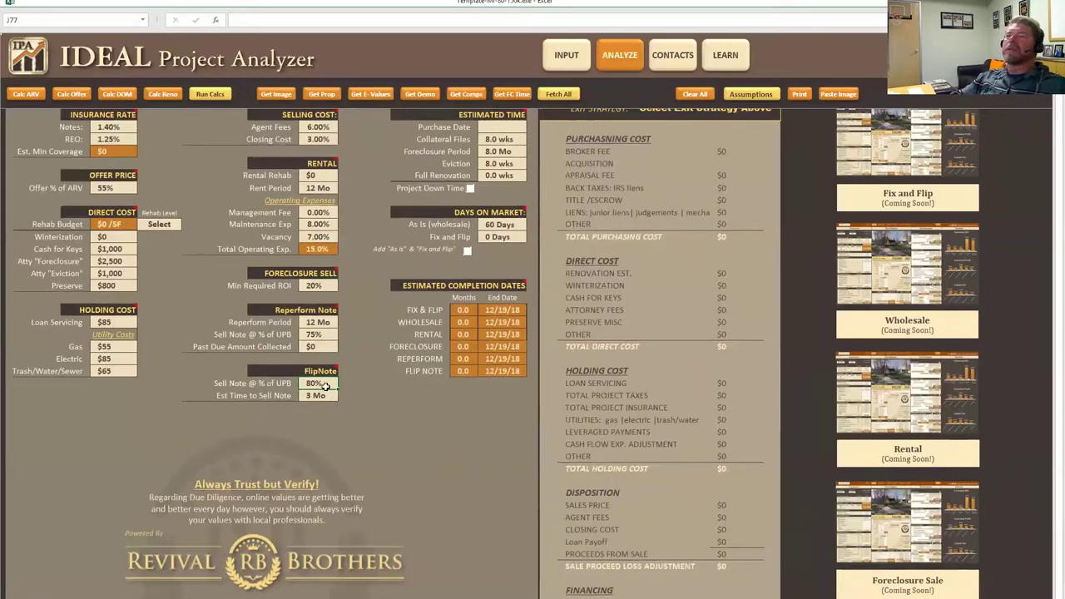
scroll(408, 342, "up", 6)
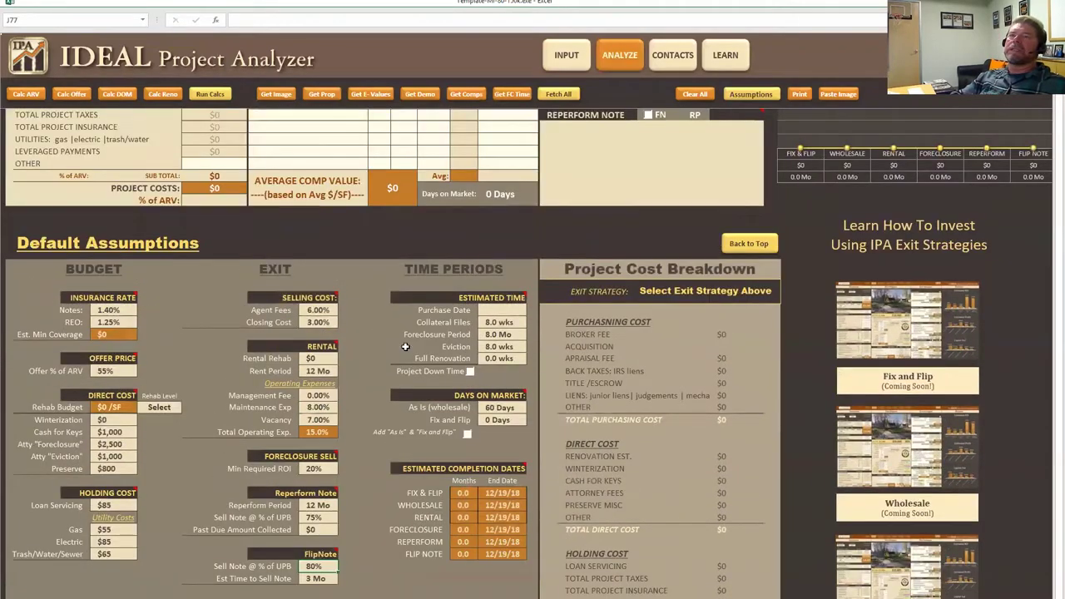
Save the template changes while closing the project
scroll(405, 346, "up", 9)
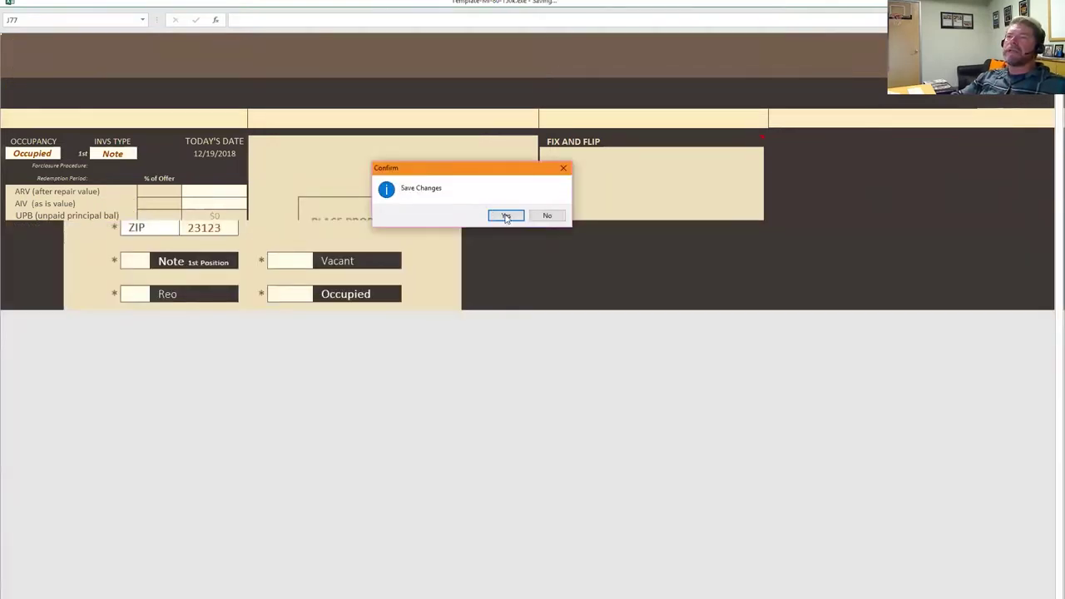
left_click(516, 219)
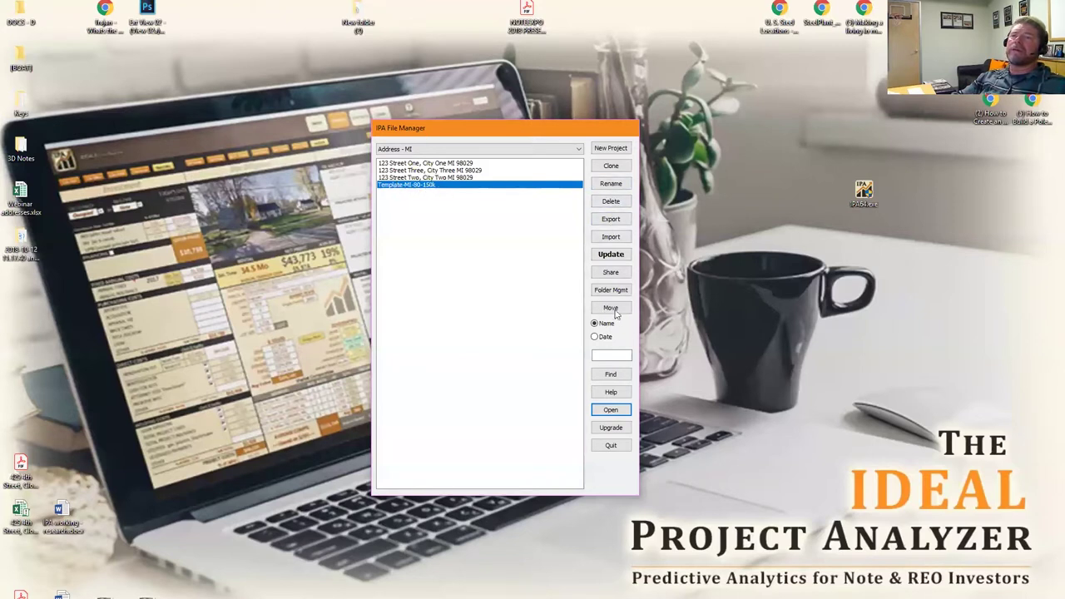
Move Template-MI-80-150k into the Templates folder and view it there
left_click(616, 312)
left_click(435, 268)
left_click(453, 149)
left_click(416, 185)
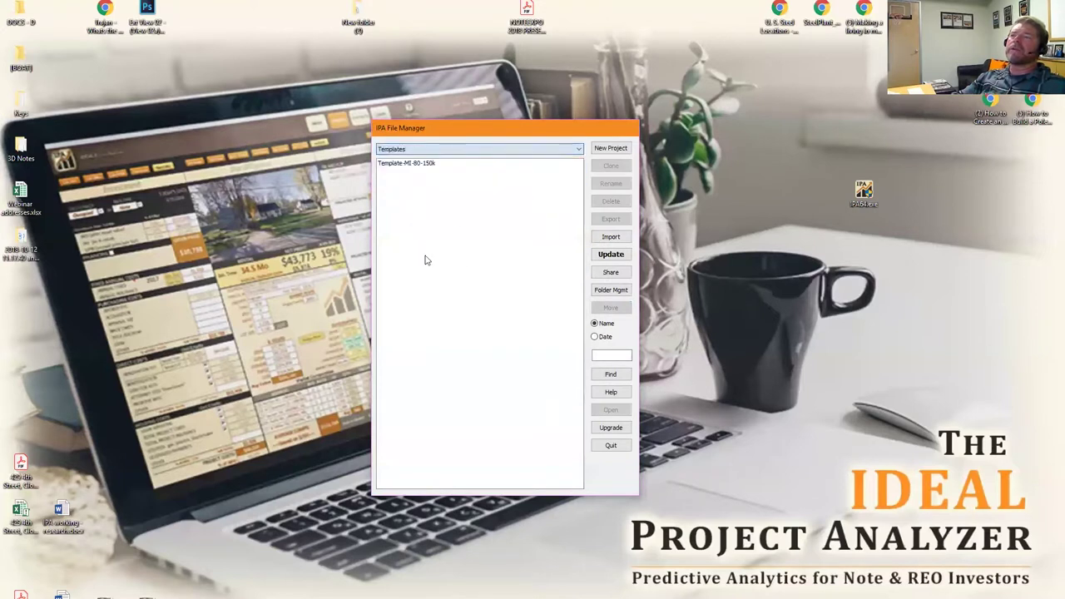
left_click(400, 165)
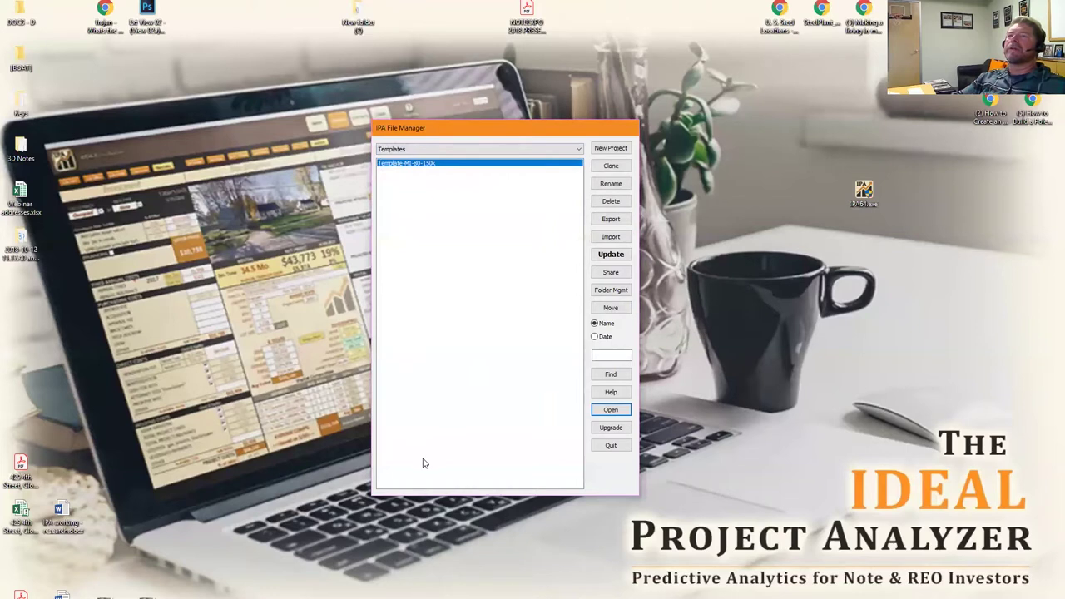
Switch the folder list back to Address - MI and raise the window
left_click(605, 150)
key("Escape")
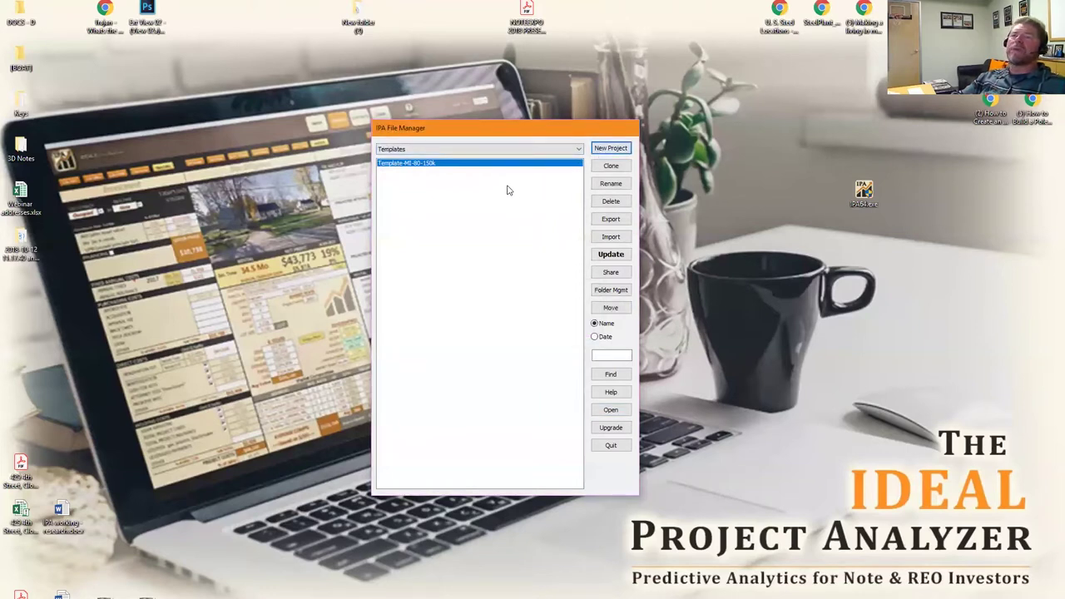
left_click(501, 152)
left_click(492, 160)
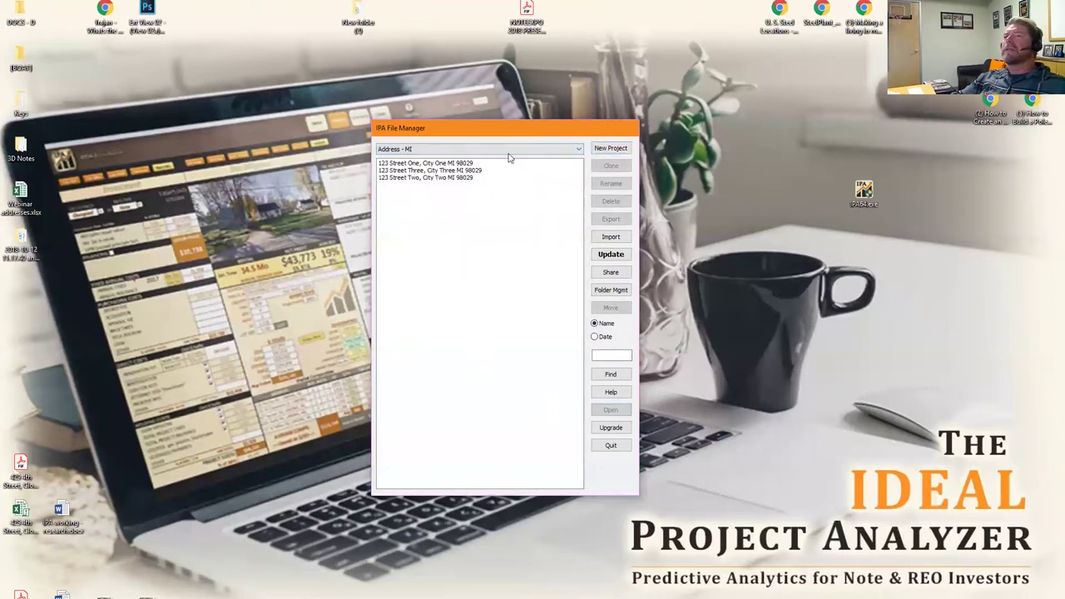
left_click_drag(497, 134, 487, 74)
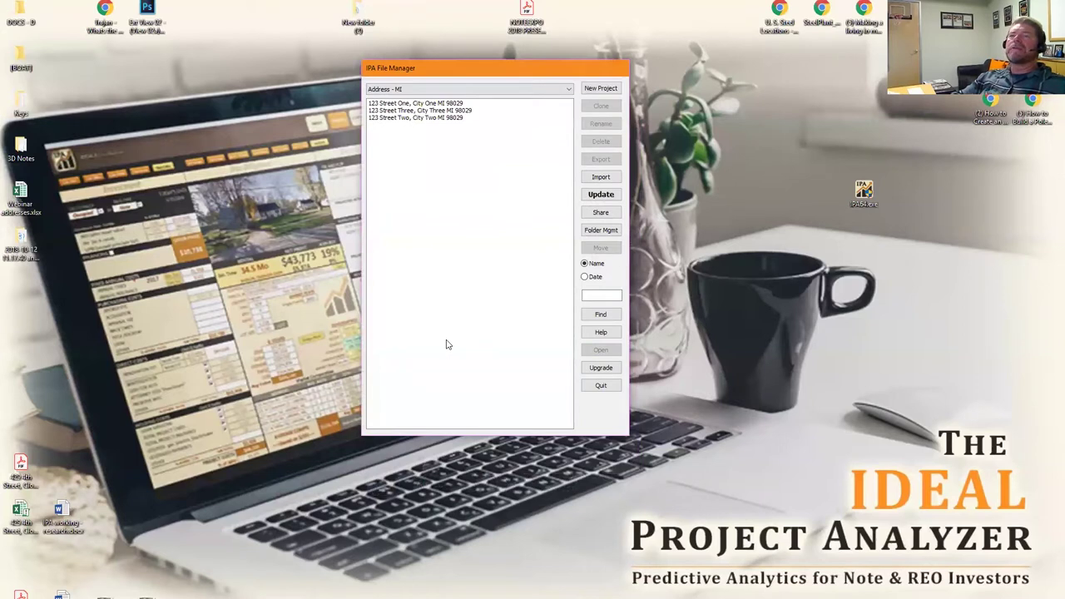
Clone Template-MI-80-150k from Templates into a new project named for the address
left_click(451, 88)
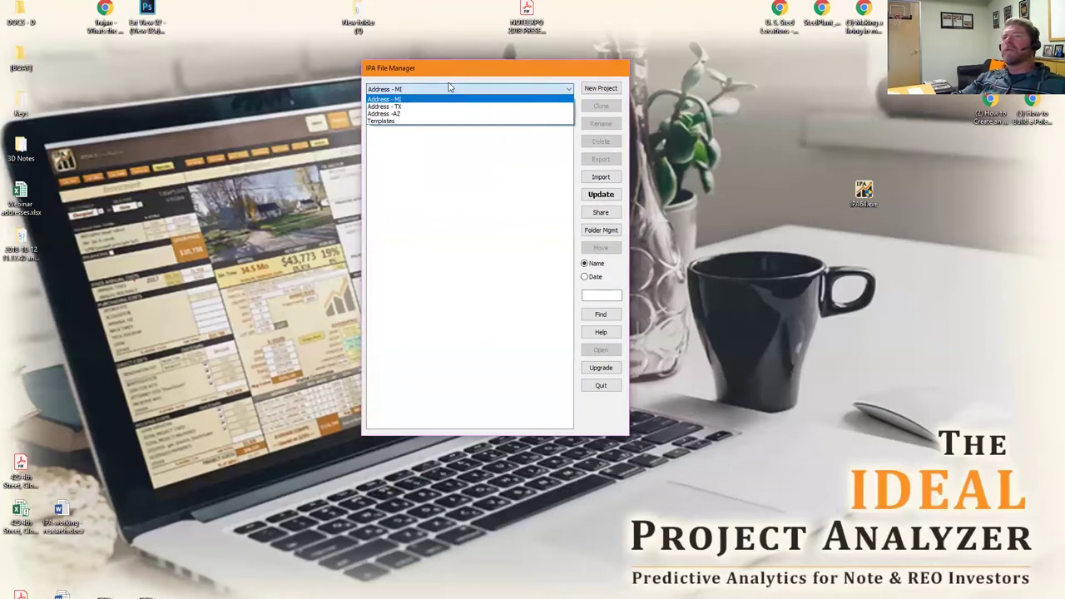
left_click(396, 121)
left_click(395, 104)
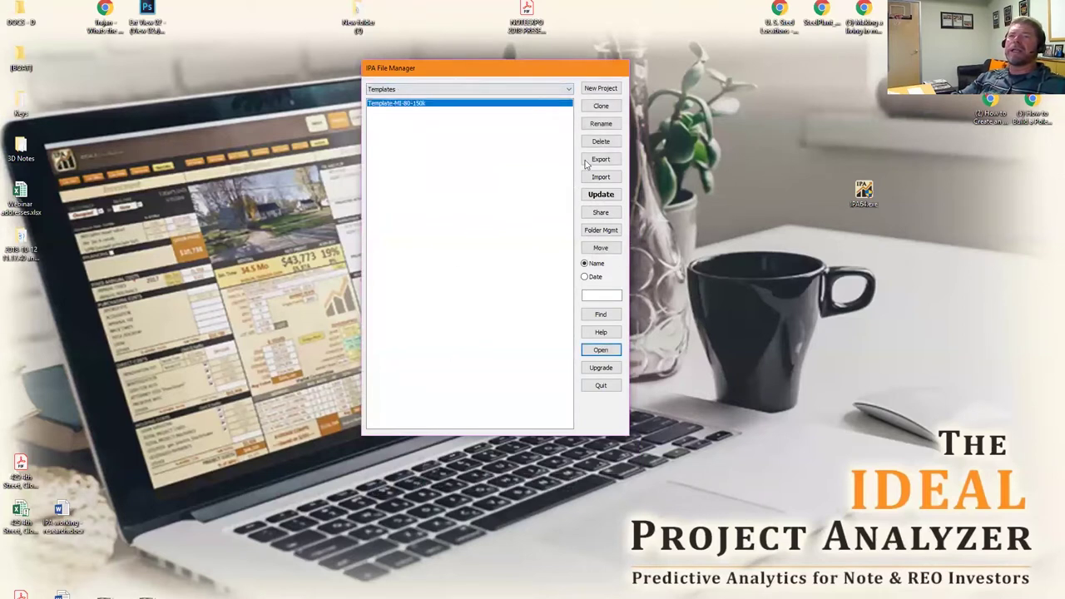
left_click(599, 107)
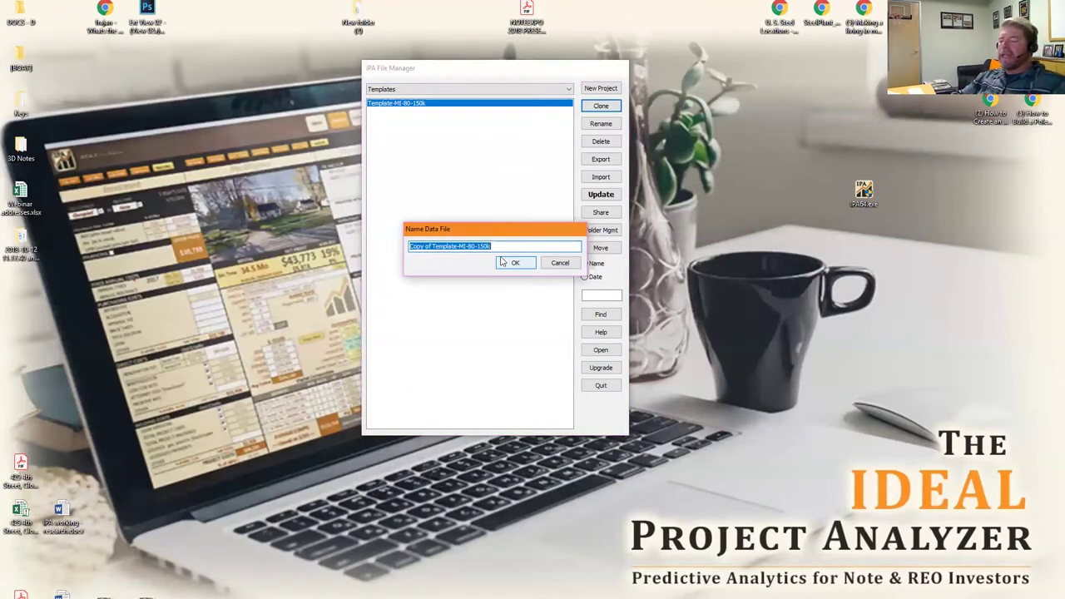
type("address....")
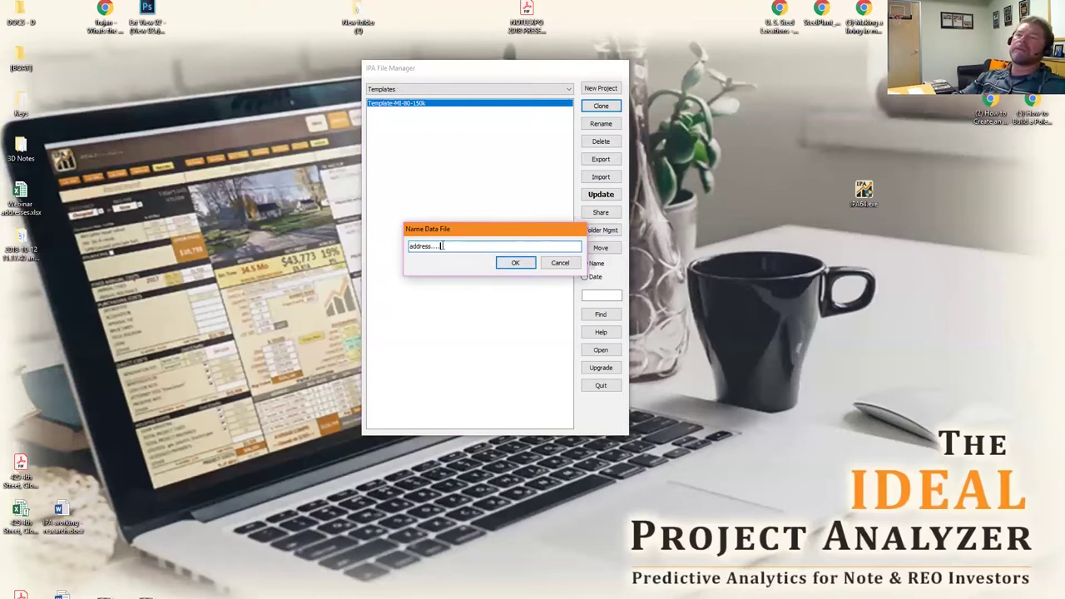
left_click(519, 263)
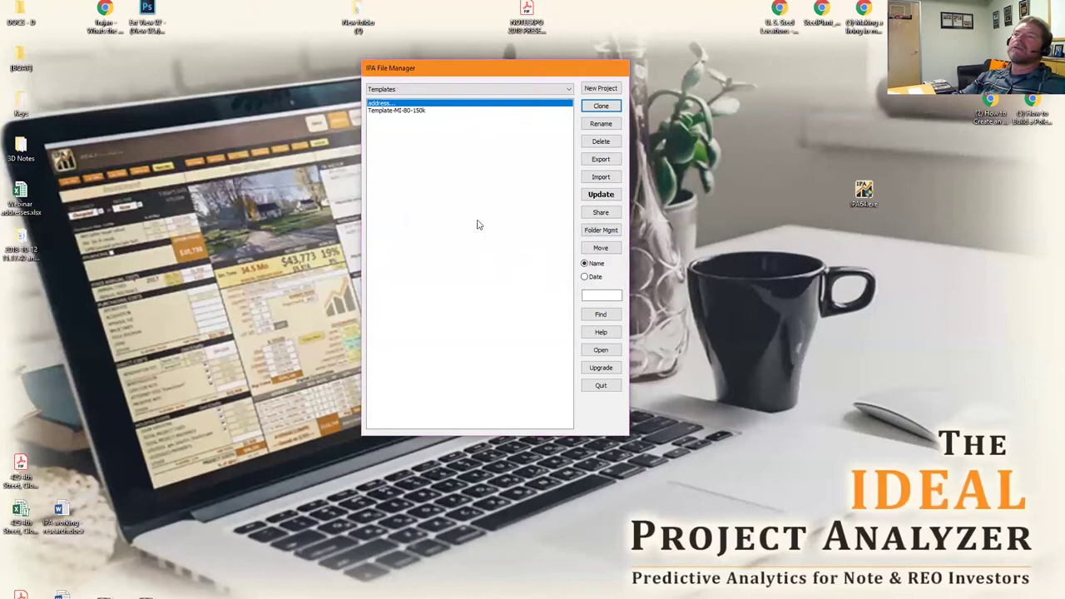
Move the new address copy into Address - MI and confirm it appears there
left_click(381, 104)
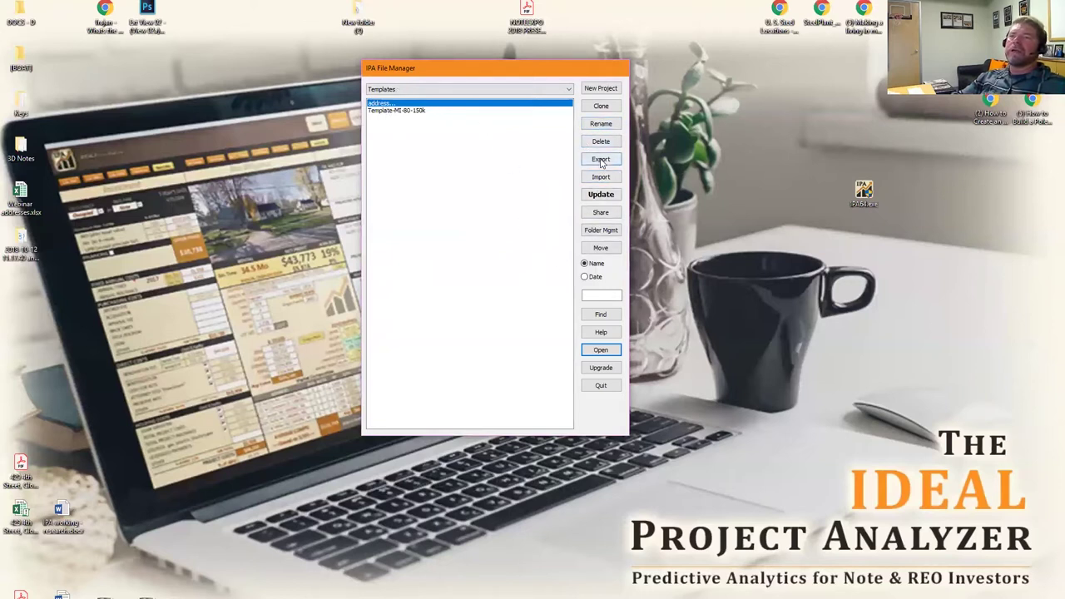
left_click(607, 247)
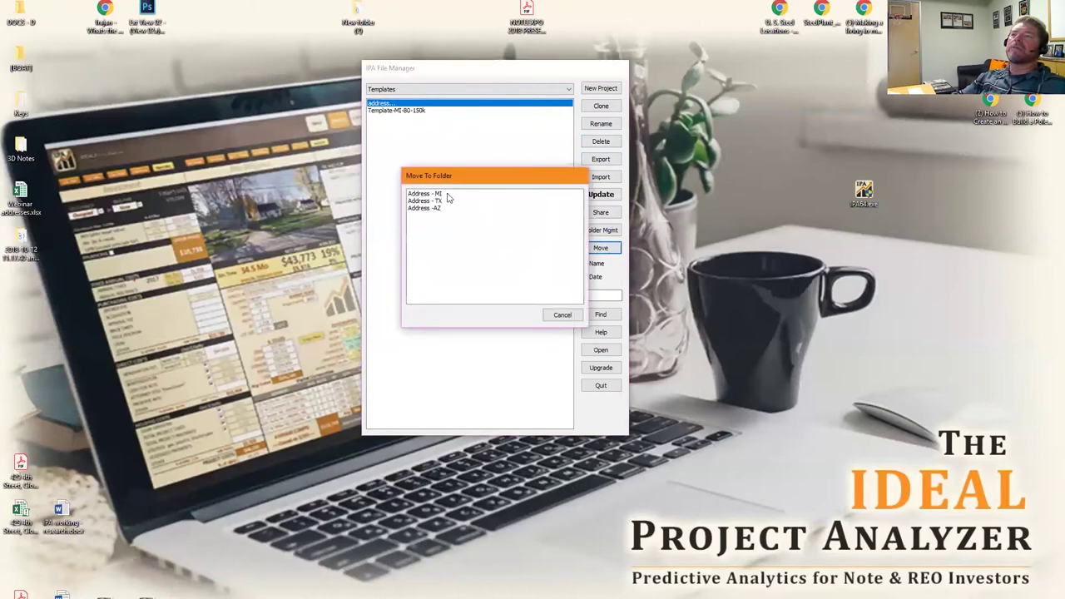
double_click(446, 194)
left_click(562, 91)
left_click(413, 99)
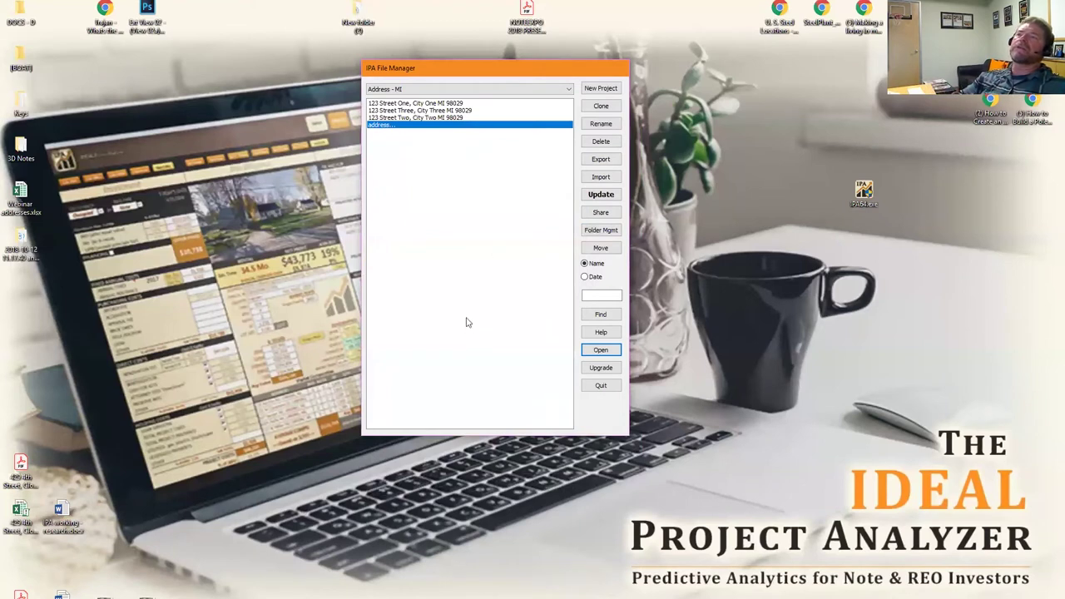
left_click(499, 89)
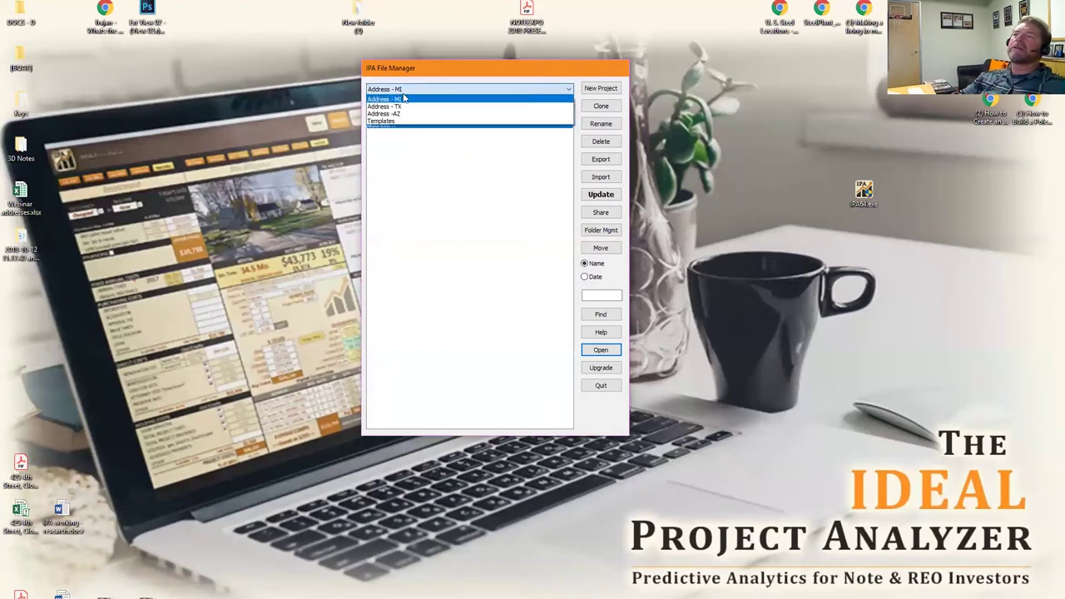
left_click(391, 100)
left_click(404, 89)
left_click(388, 122)
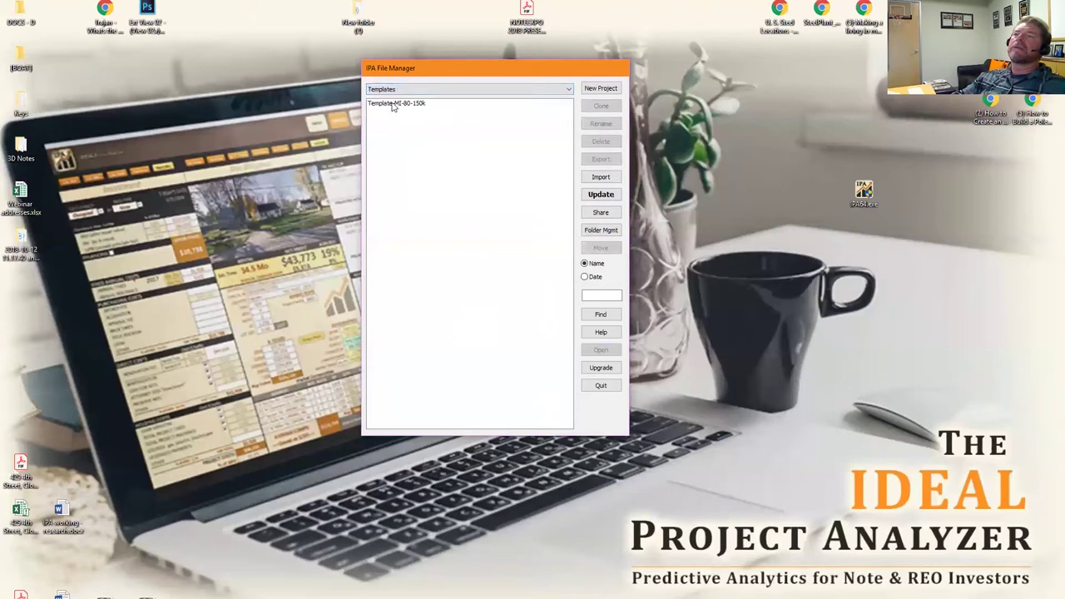
left_click(392, 104)
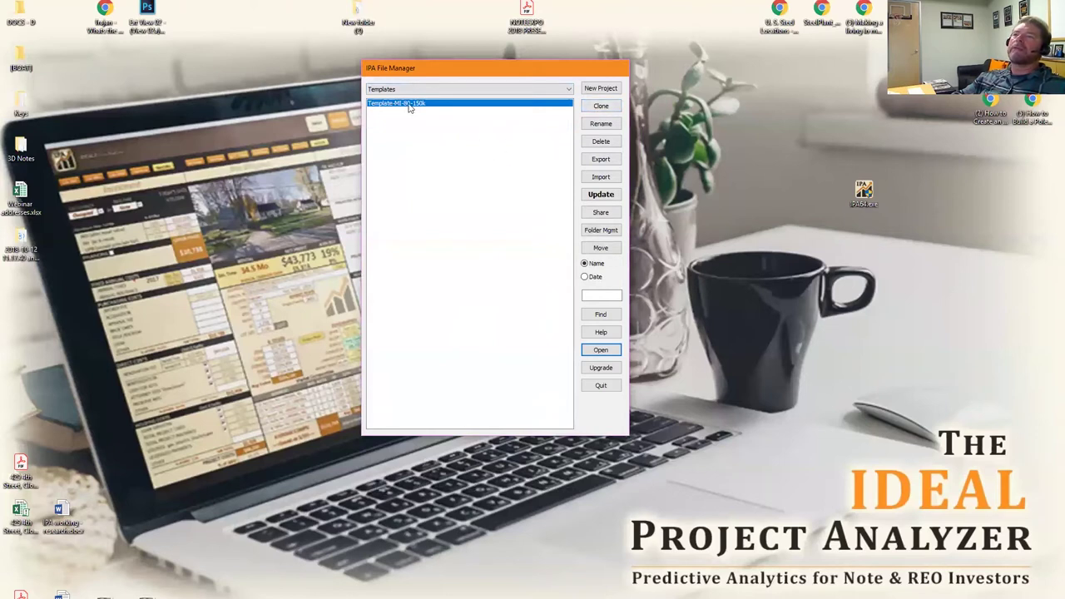
left_click(491, 89)
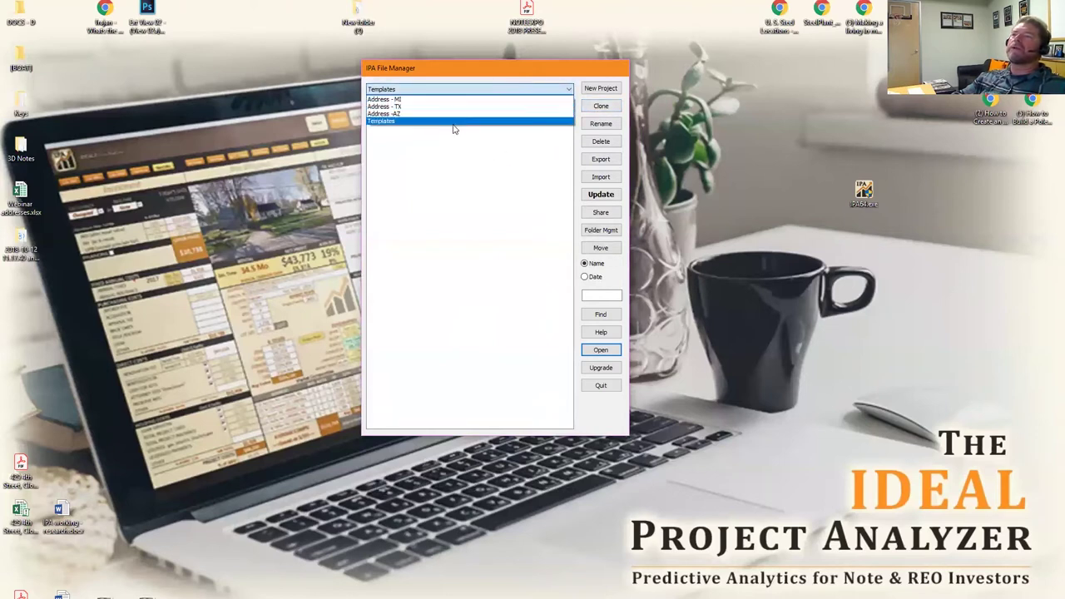
left_click(426, 91)
left_click(416, 92)
left_click(416, 98)
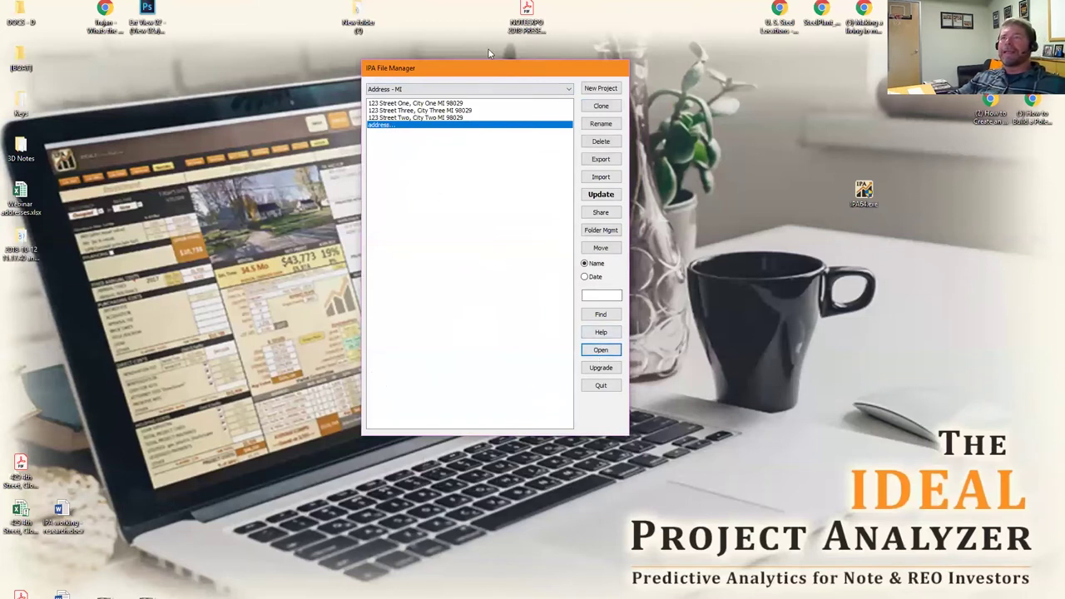
left_click_drag(446, 54, 405, 36)
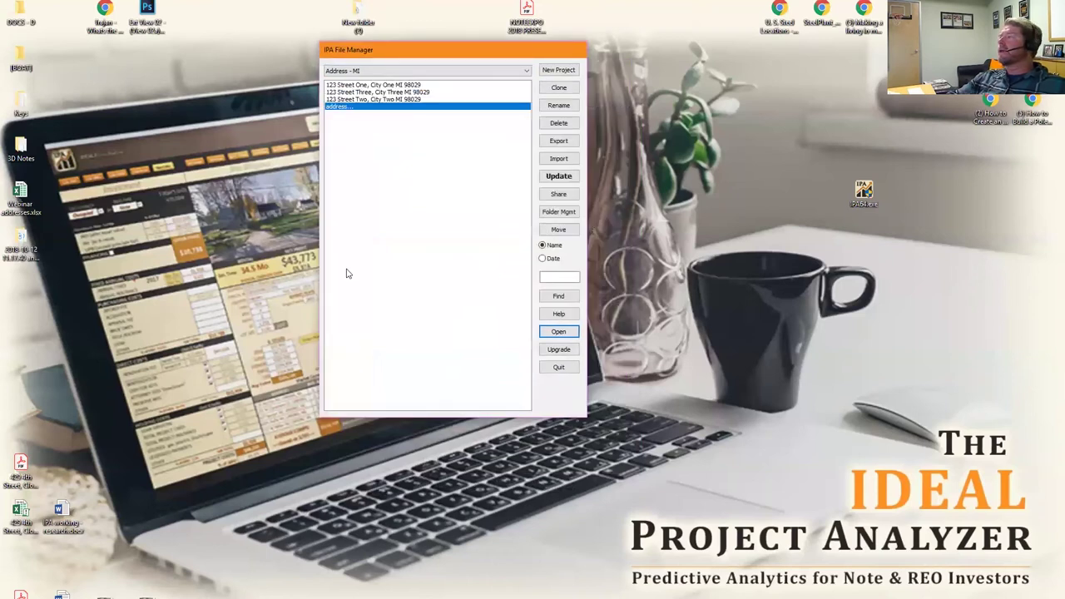